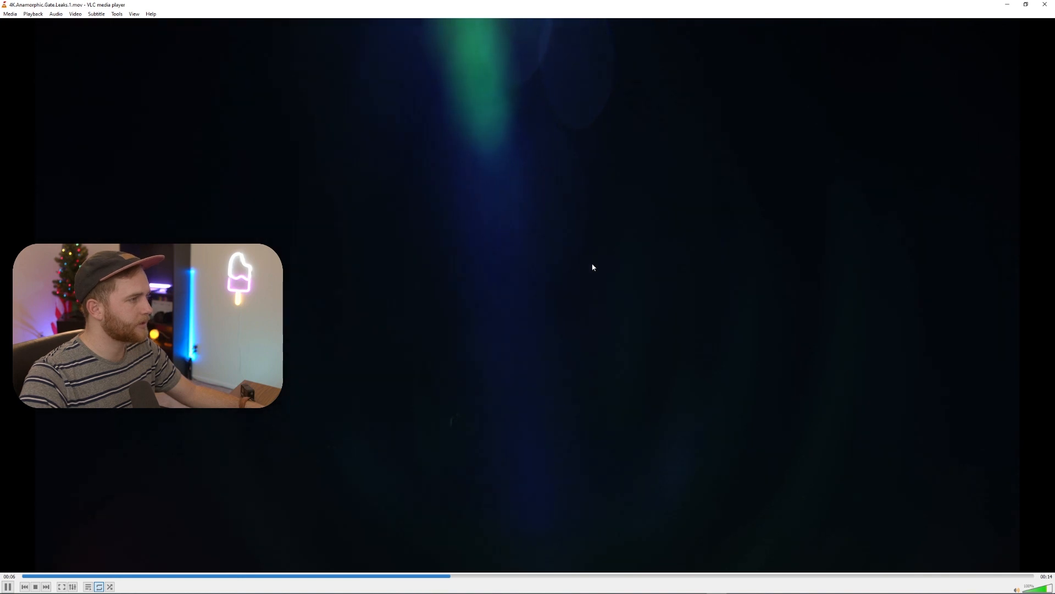
Step: Close the anamorphic gate leaks preview and go back to the ANAMORPHIC Creams 4K folder
{"action": "left_click", "coordinate": [1044, 4]}
{"action": "key", "text": "BackSpace"}
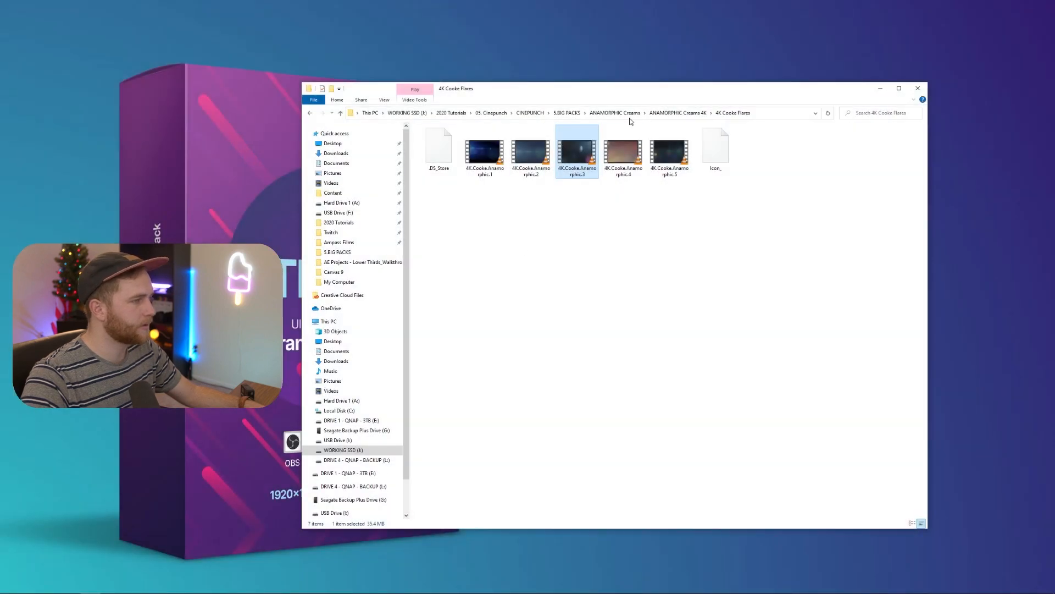
{"action": "left_click", "coordinate": [658, 113]}
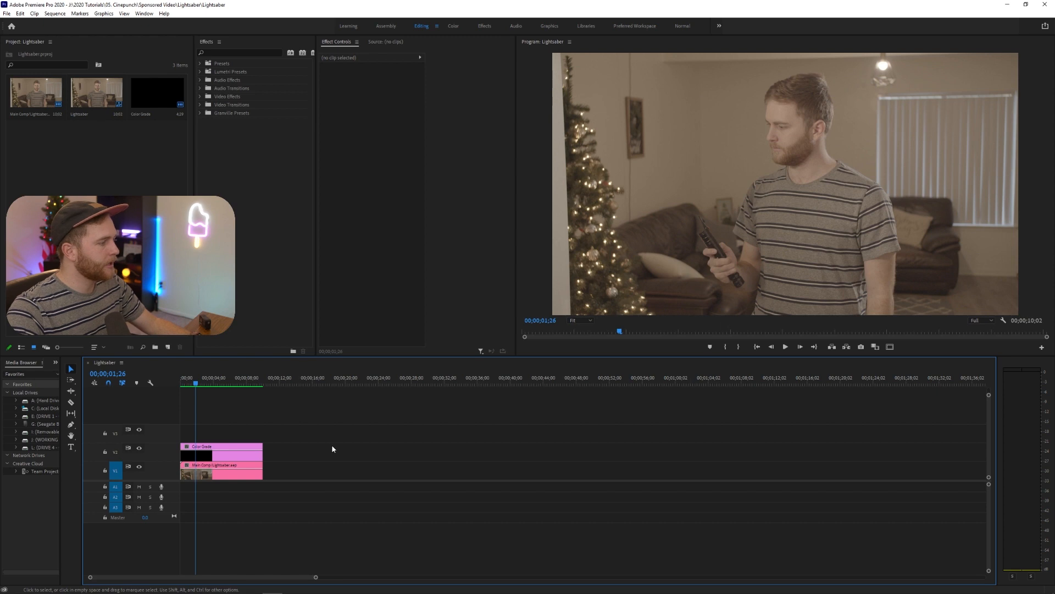
Step: Import the 4K.Cooke.Anamorphic.2 flare from the 4K Cooke Flares folder and place it on V3 at the start of the Lightsaber sequence
{"action": "key", "text": "space"}
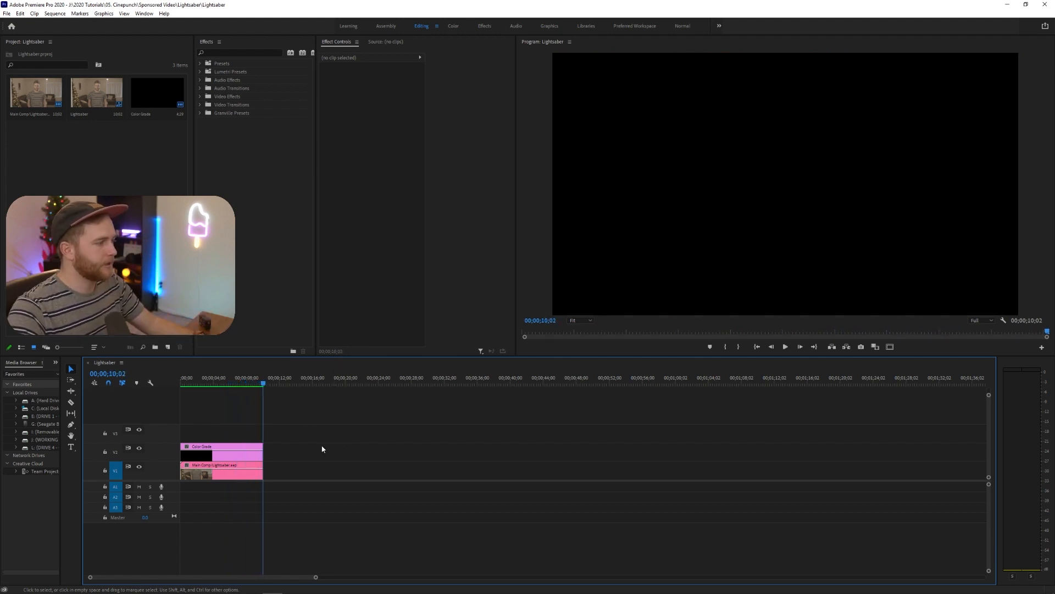
{"action": "left_click_drag", "start_coordinate": [251, 383], "coordinate": [200, 389]}
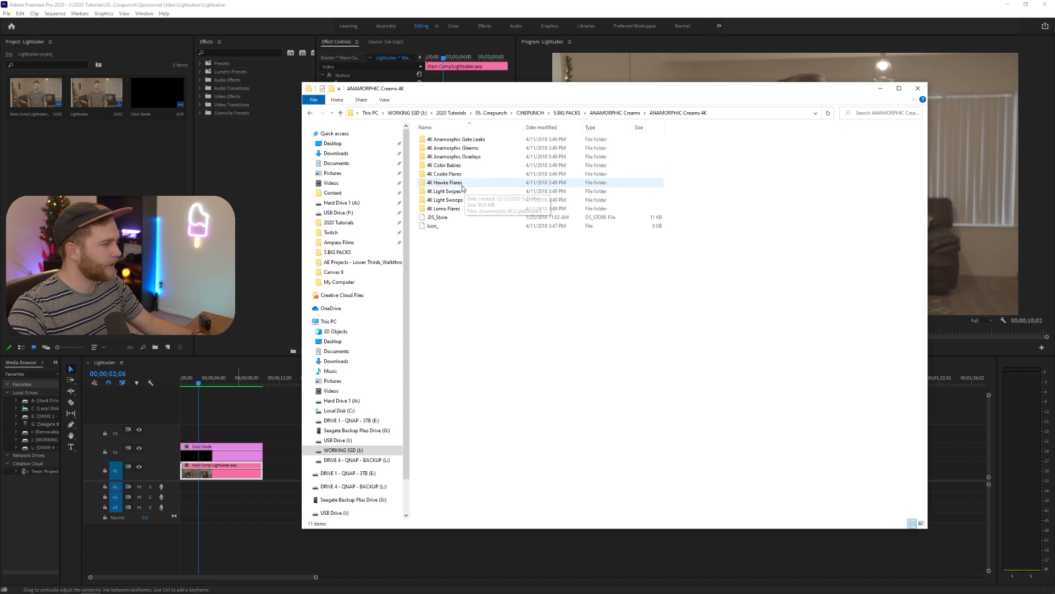
{"action": "double_click", "coordinate": [444, 174]}
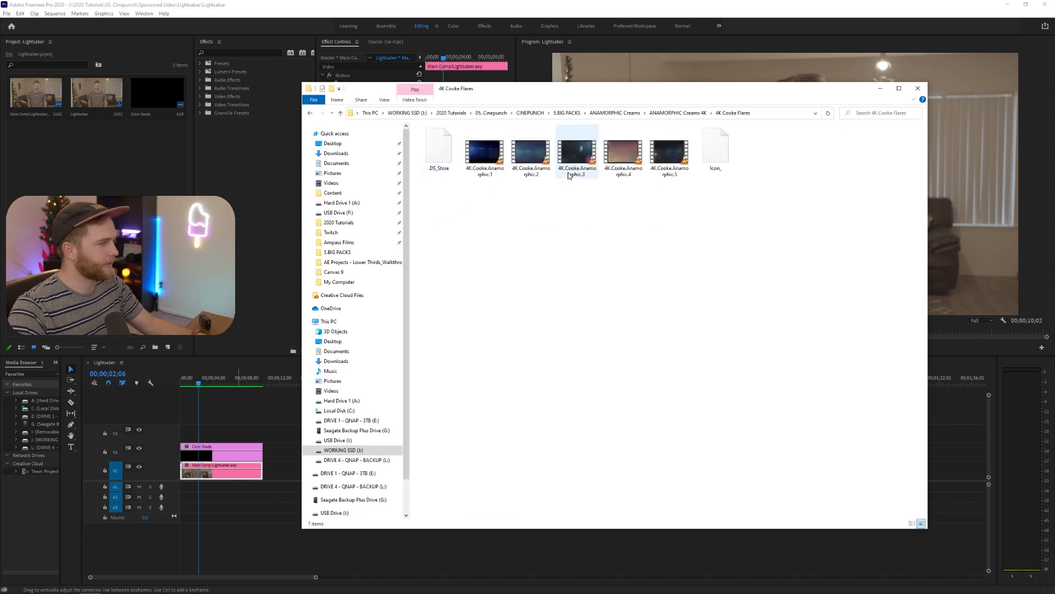
{"action": "left_click_drag", "start_coordinate": [534, 157], "coordinate": [101, 187]}
{"action": "left_click_drag", "start_coordinate": [36, 141], "coordinate": [237, 434]}
{"action": "left_click", "coordinate": [240, 408]}
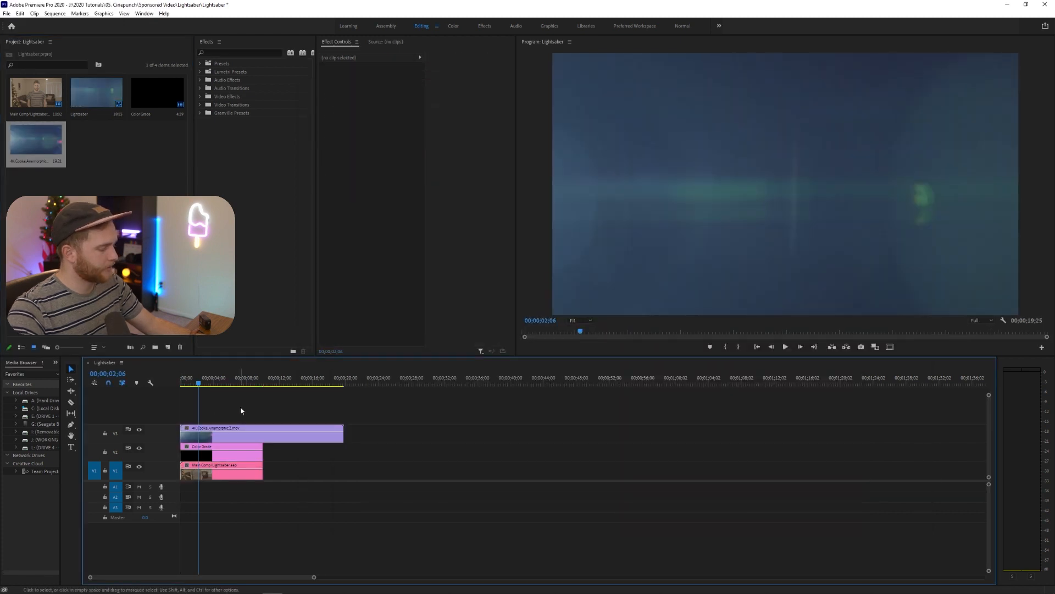
Step: Set the flare clip's blend mode to Screen and toggle track V3's visibility to compare the shot with and without it
{"action": "key", "text": "="}
{"action": "key", "text": "="}
{"action": "left_click", "coordinate": [225, 431]}
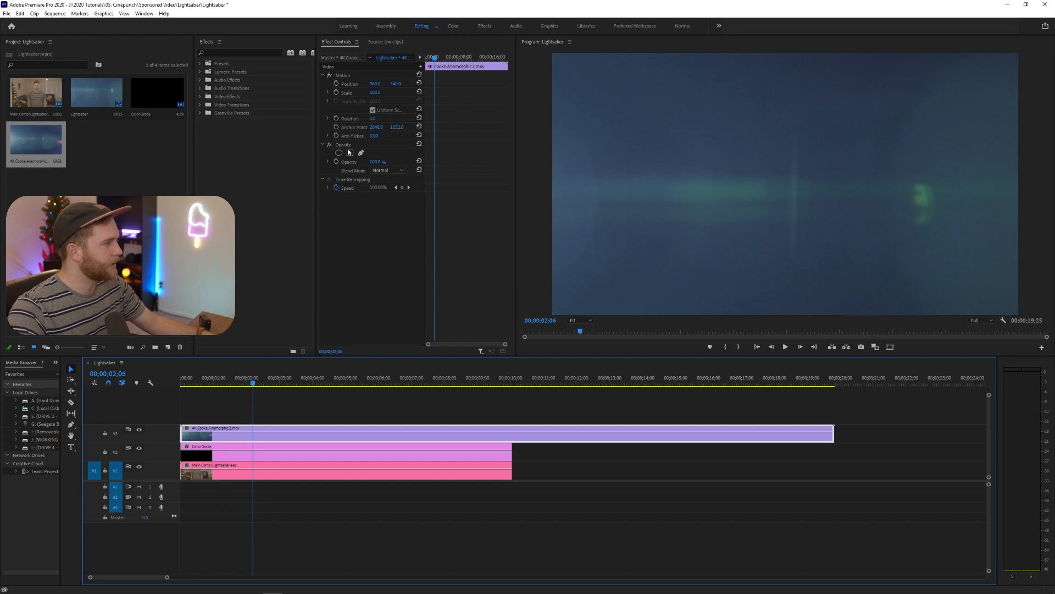
{"action": "left_click", "coordinate": [385, 170]}
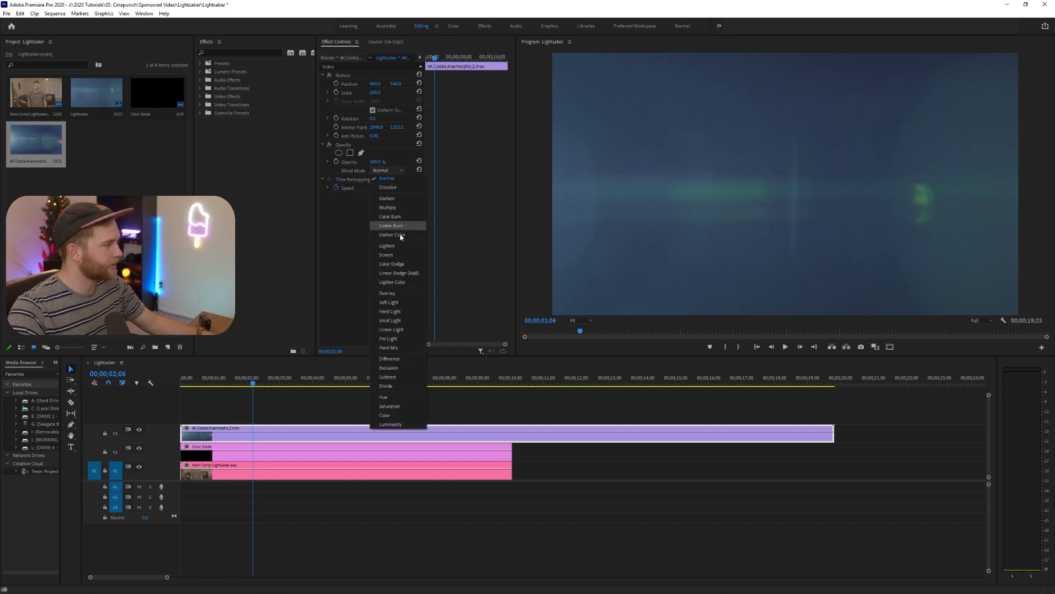
{"action": "left_click", "coordinate": [399, 256]}
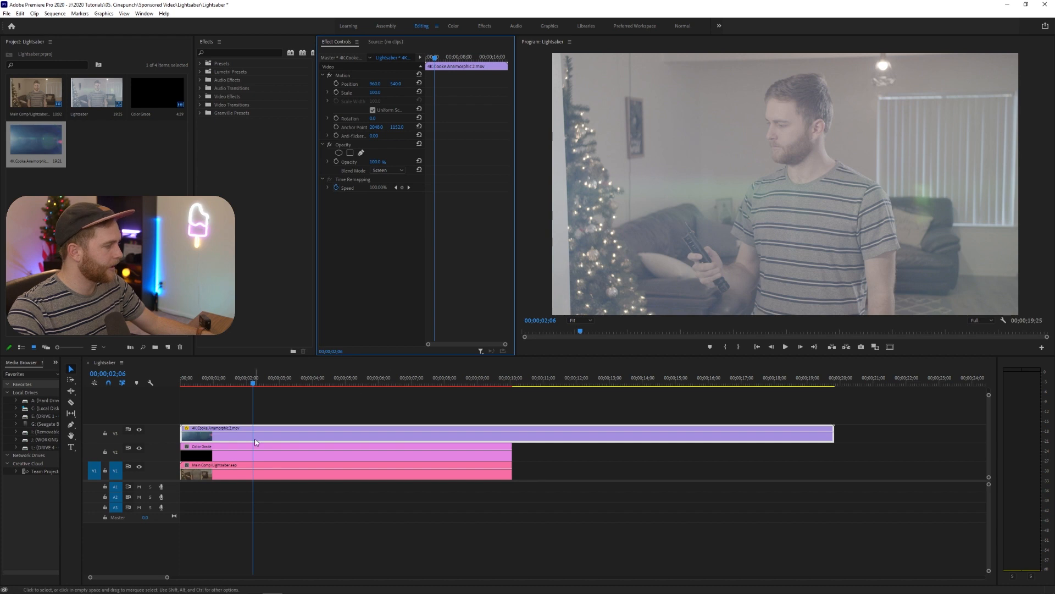
{"action": "left_click", "coordinate": [138, 432]}
{"action": "left_click", "coordinate": [138, 432]}
Step: Cut the flare clip at 00;00;13;24, delete the part before it and move the remainder to start at 00;00;02;16
{"action": "left_click_drag", "start_coordinate": [259, 384], "coordinate": [637, 397]}
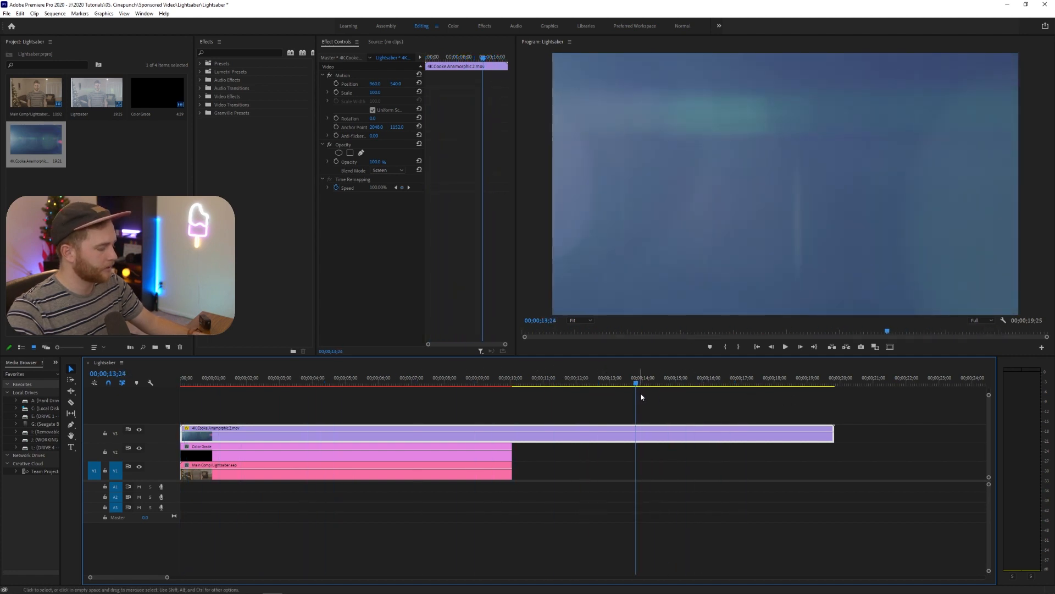
{"action": "key", "text": "ctrl+k"}
{"action": "key", "text": "Delete"}
{"action": "left_click_drag", "start_coordinate": [658, 439], "coordinate": [320, 434]}
{"action": "left_click_drag", "start_coordinate": [234, 384], "coordinate": [263, 384]}
{"action": "left_click_drag", "start_coordinate": [314, 438], "coordinate": [280, 437]}
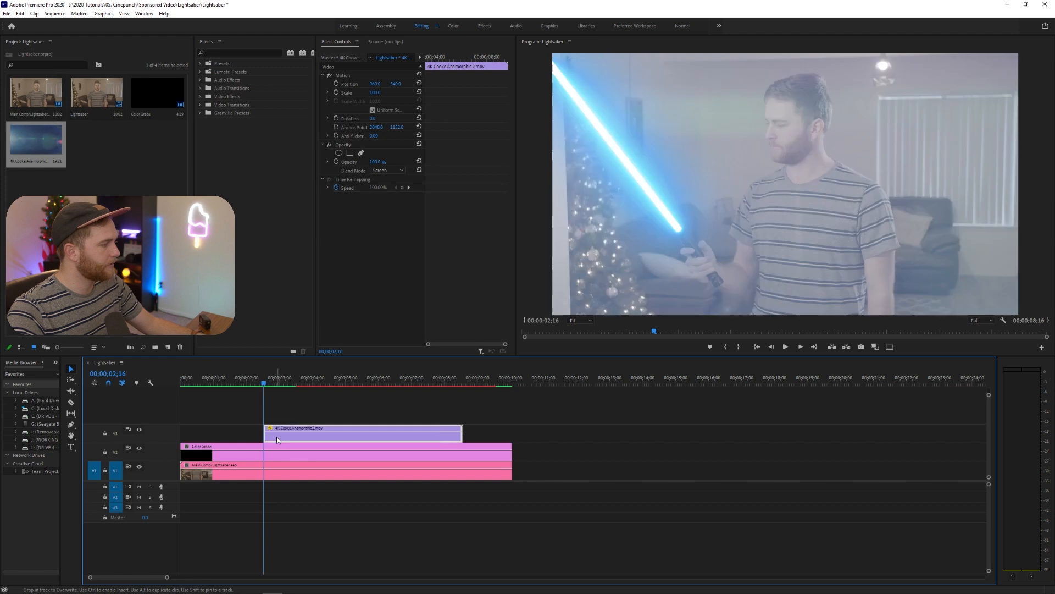
Step: Apply Scale to Frame Size to the flare clip on V3
{"action": "left_click", "coordinate": [277, 385]}
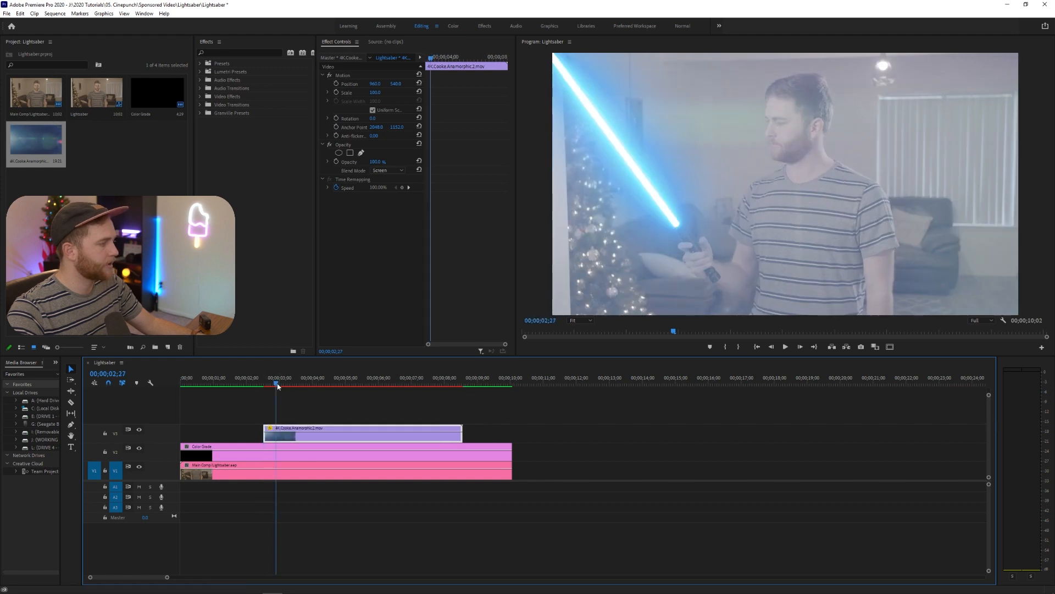
{"action": "right_click", "coordinate": [314, 431]}
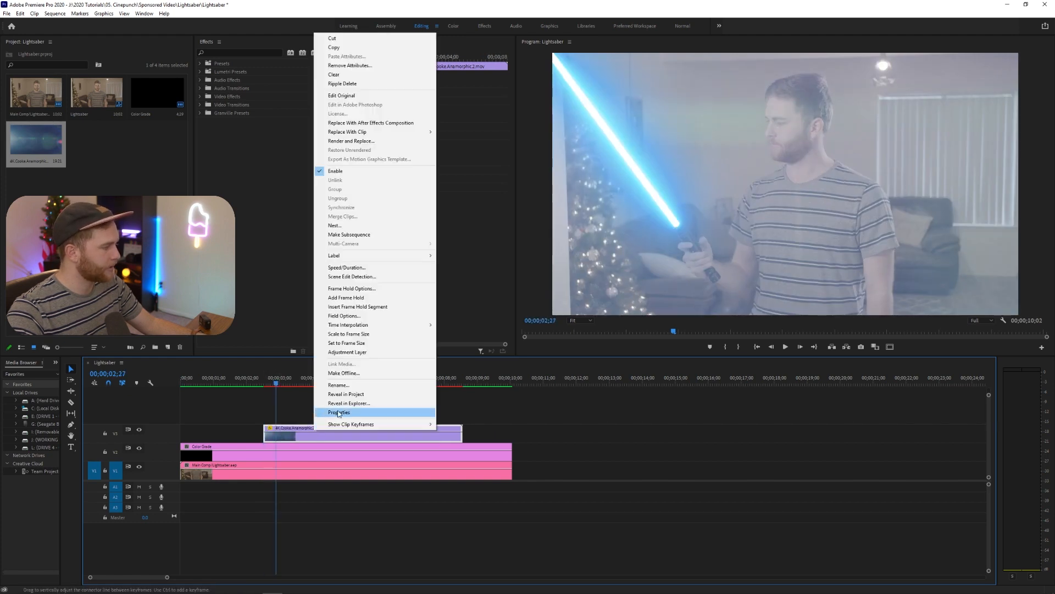
{"action": "left_click", "coordinate": [346, 334]}
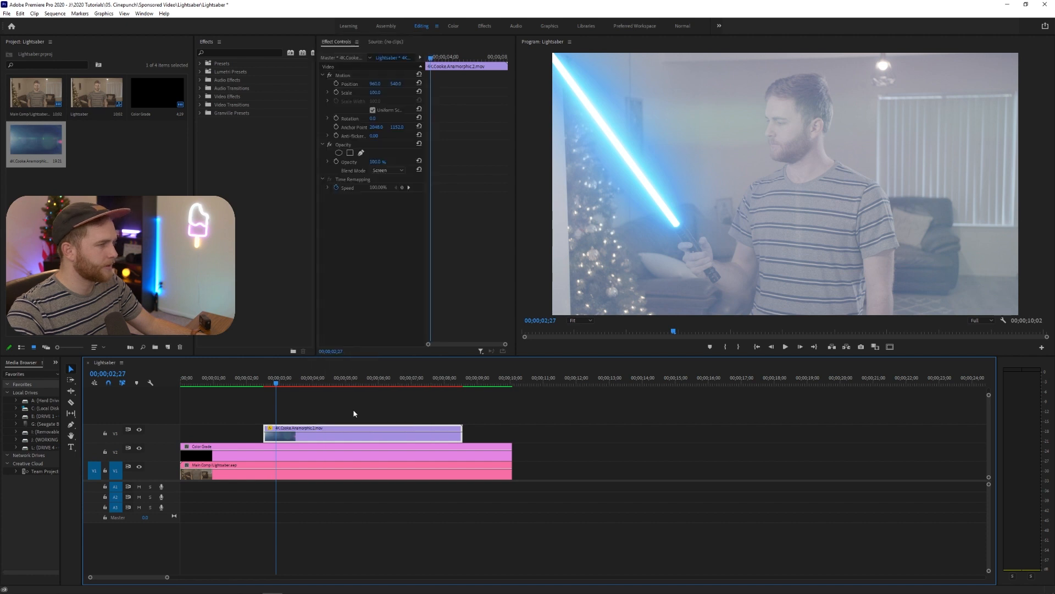
{"action": "right_click", "coordinate": [317, 433]}
{"action": "left_click", "coordinate": [349, 337]}
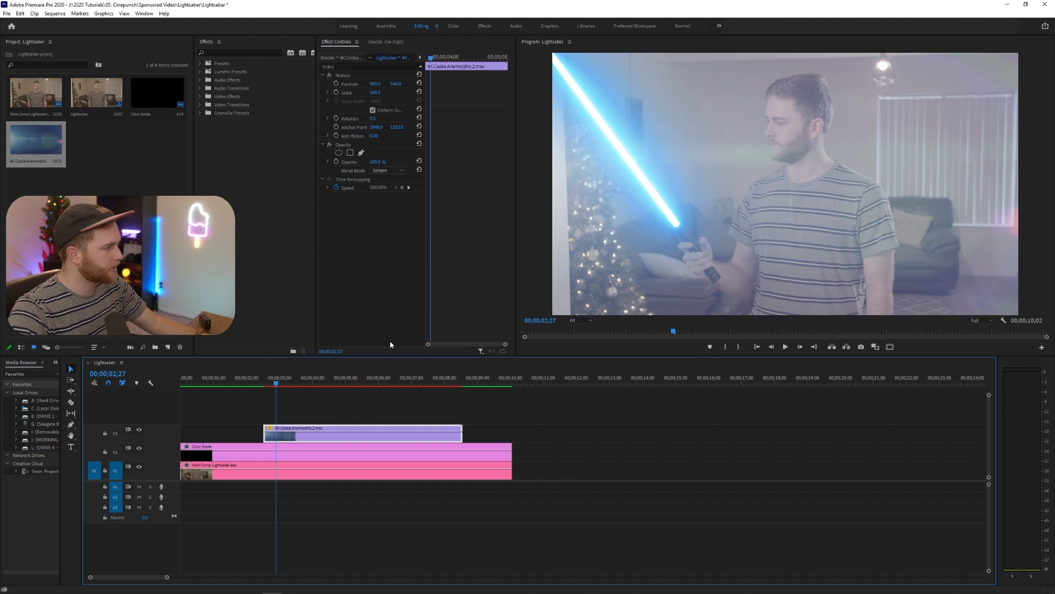
Step: Shorten the flare clip with the Rate Stretch tool so that it ends at about six seconds on the timeline
{"action": "left_click_drag", "start_coordinate": [272, 388], "coordinate": [349, 383]}
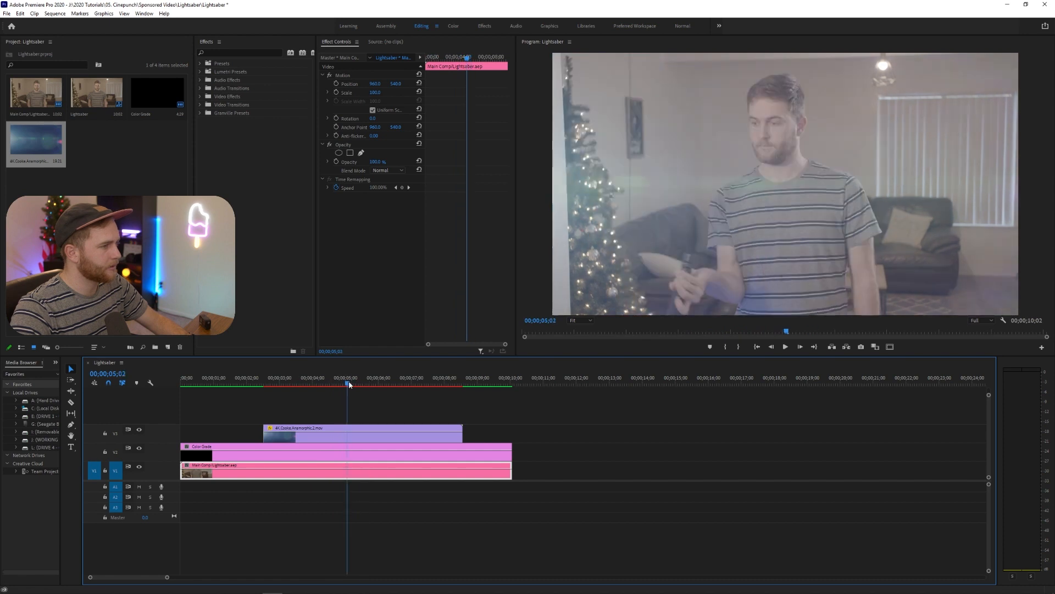
{"action": "left_click", "coordinate": [460, 436]}
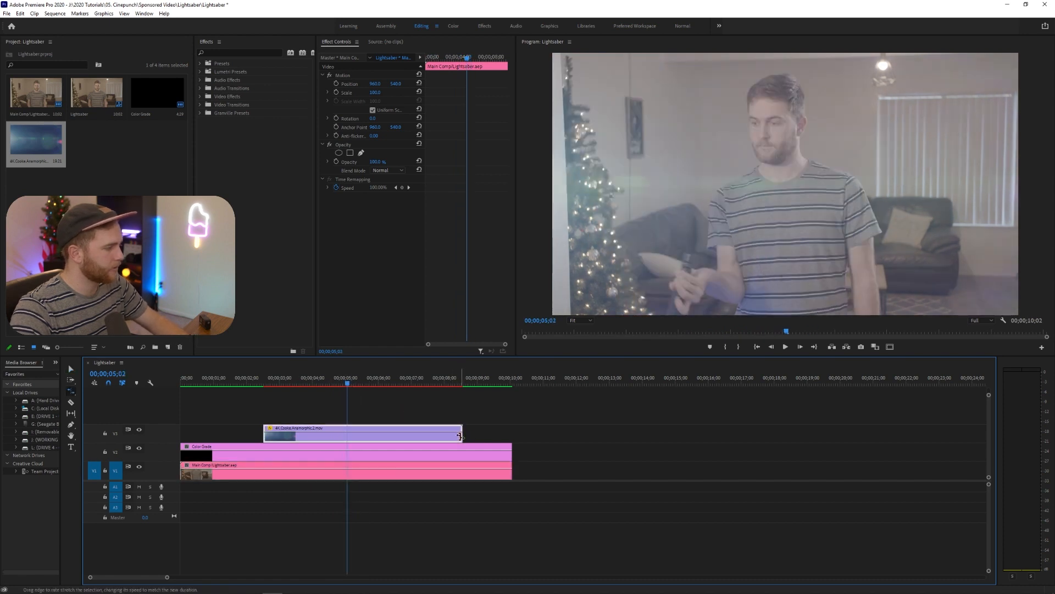
{"action": "left_click_drag", "start_coordinate": [399, 442], "coordinate": [378, 438]}
Step: Try cutting the flare clip at 00;00;04;26, deleting the rest and extending its end back to about six seconds
{"action": "left_click_drag", "start_coordinate": [271, 383], "coordinate": [341, 384]}
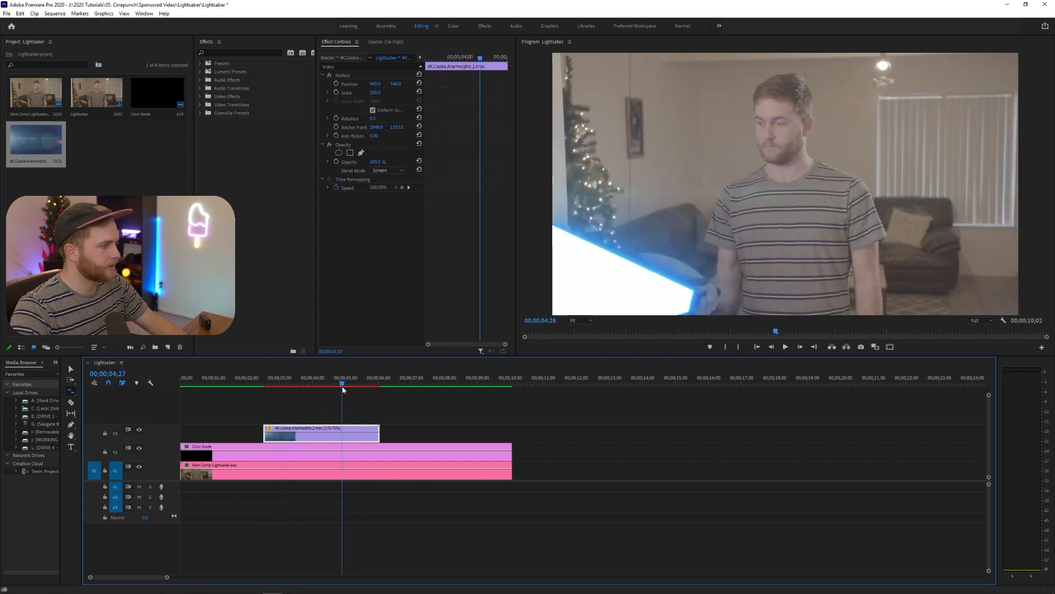
{"action": "key", "text": "ctrl+k"}
{"action": "key", "text": "v"}
{"action": "left_click", "coordinate": [363, 435]}
{"action": "key", "text": "Delete"}
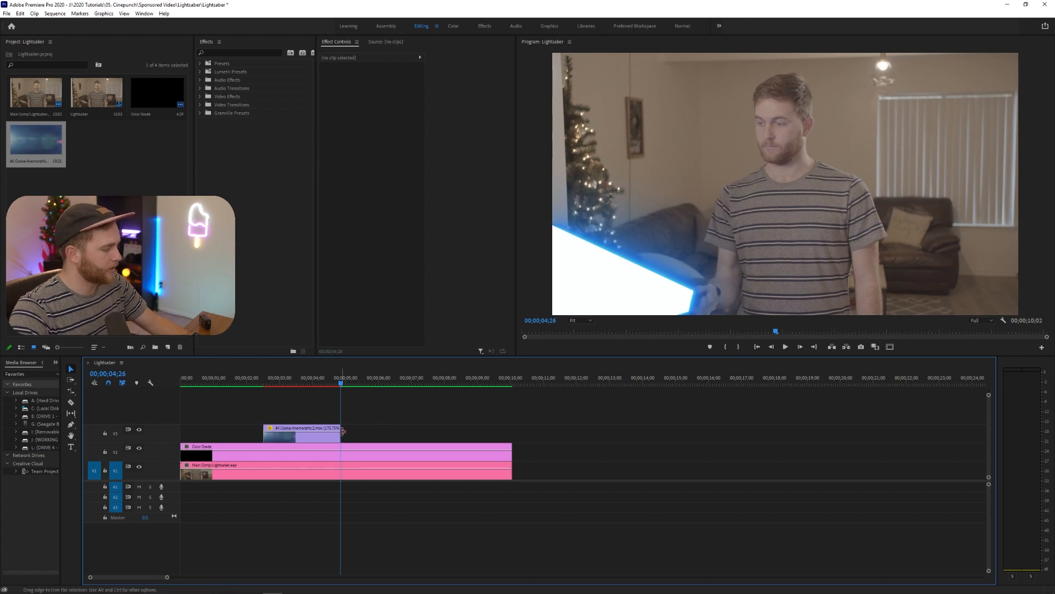
{"action": "left_click_drag", "start_coordinate": [339, 433], "coordinate": [379, 434]}
Step: Rate-stretch the second flare segment to end at about 00;00;05;01 and play back the result
{"action": "left_click", "coordinate": [268, 382]}
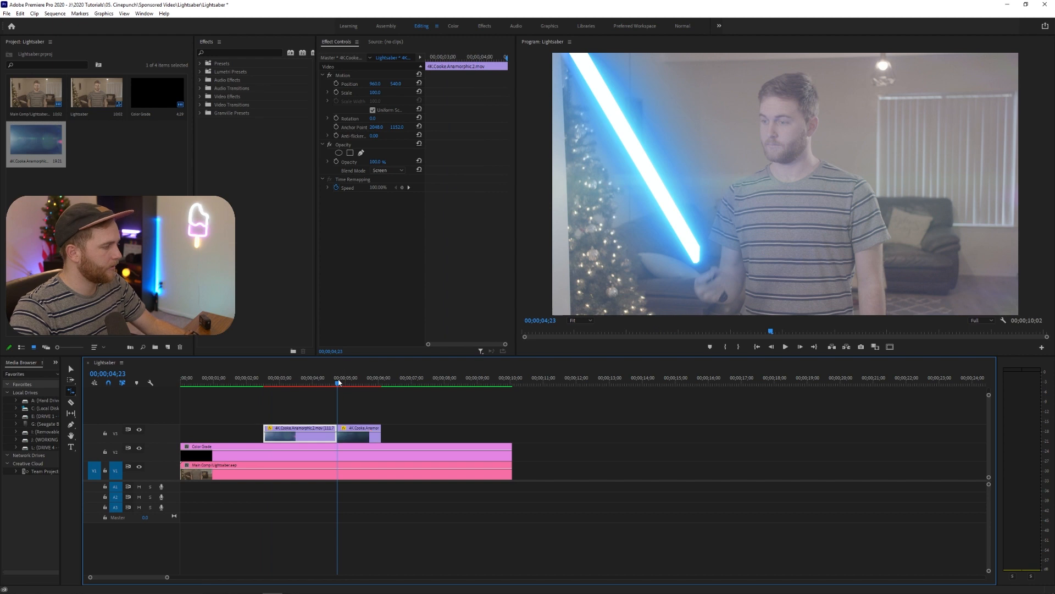
{"action": "left_click", "coordinate": [339, 382]}
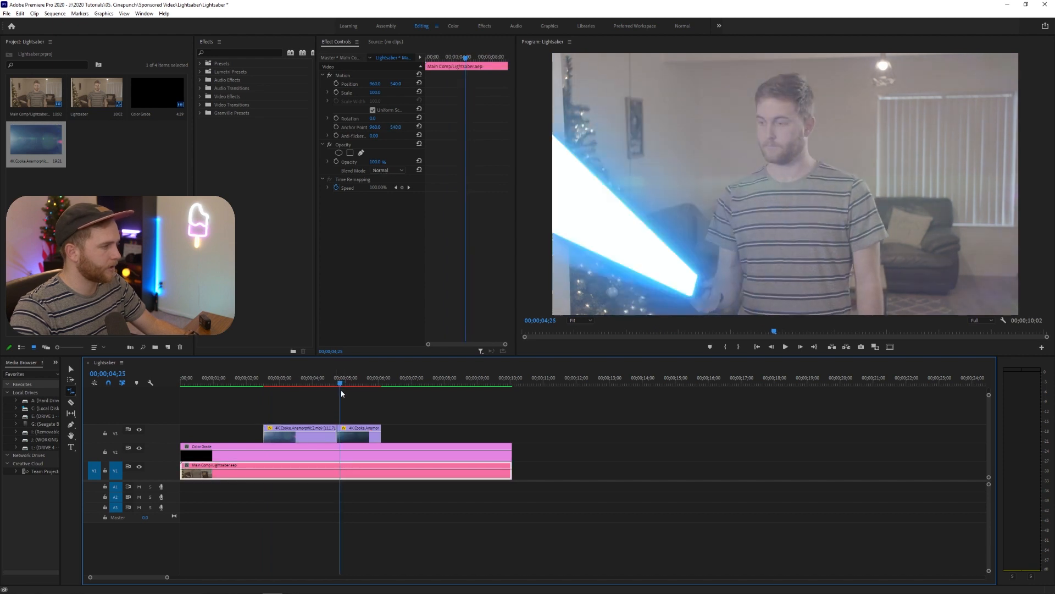
{"action": "left_click", "coordinate": [363, 435]}
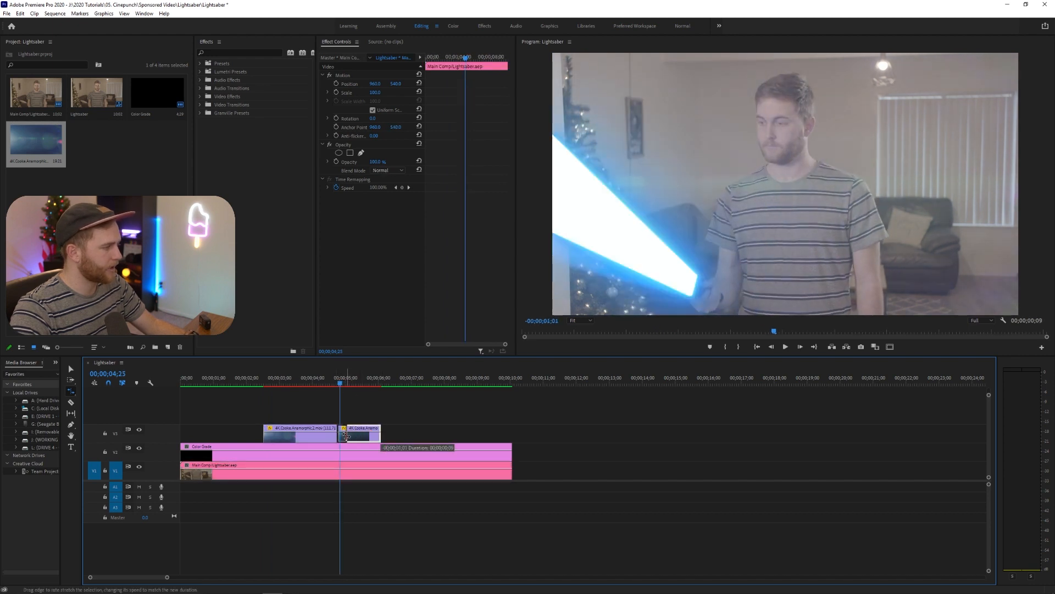
{"action": "left_click_drag", "start_coordinate": [345, 436], "coordinate": [346, 435]}
{"action": "left_click", "coordinate": [322, 383]}
{"action": "key", "text": "space"}
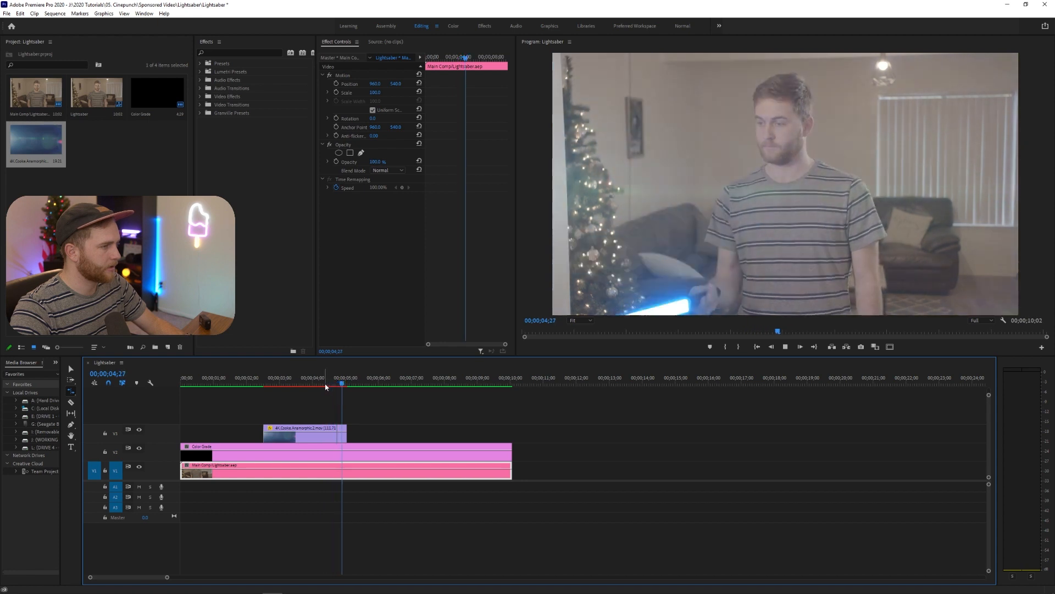
{"action": "key", "text": "space"}
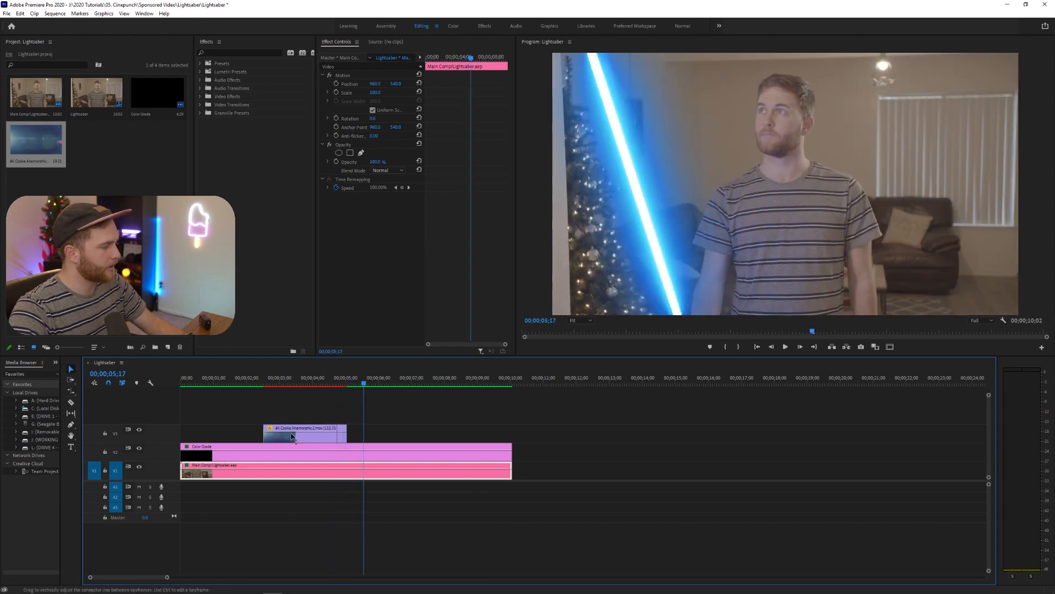
Step: Apply the default transition to the start of the first flare segment and the end of the second
{"action": "scroll", "coordinate": [278, 435], "scroll_direction": "up", "scroll_amount": 2}
{"action": "right_click", "coordinate": [260, 434]}
{"action": "left_click", "coordinate": [292, 488]}
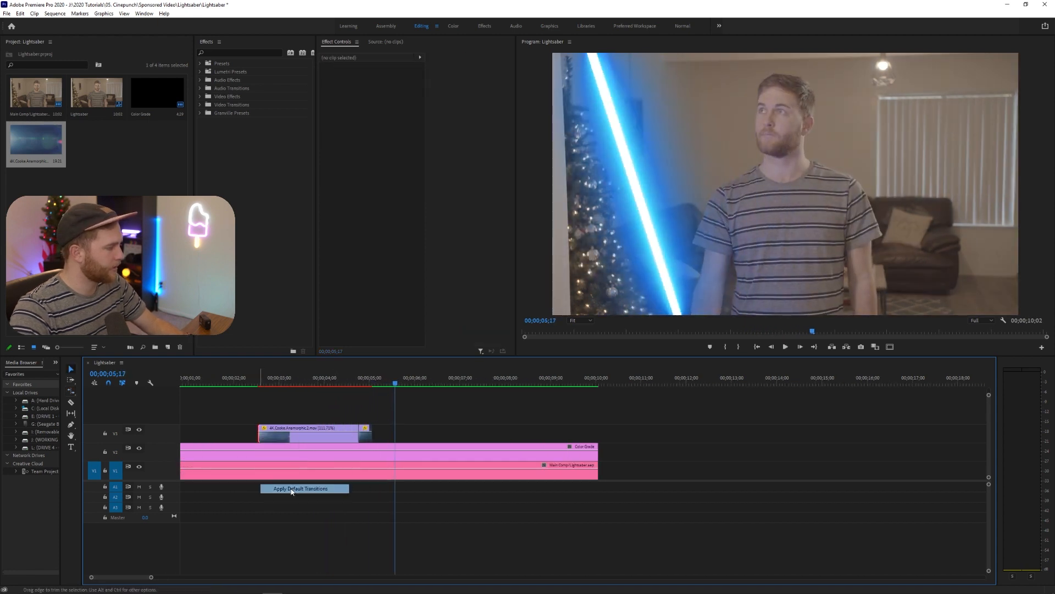
{"action": "right_click", "coordinate": [369, 440]}
{"action": "left_click", "coordinate": [393, 493]}
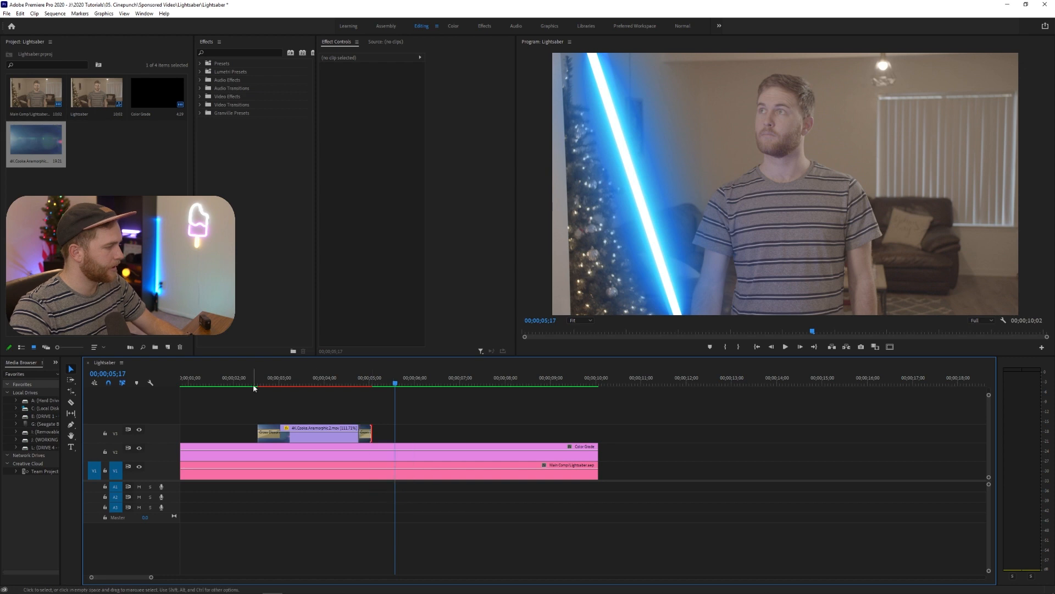
Step: Play back the flare's fade-in and shorten the opening transition to about 5 frames
{"action": "left_click", "coordinate": [239, 381]}
{"action": "key", "text": "space"}
{"action": "key", "text": "space"}
{"action": "scroll", "coordinate": [278, 452], "scroll_direction": "up", "scroll_amount": 1}
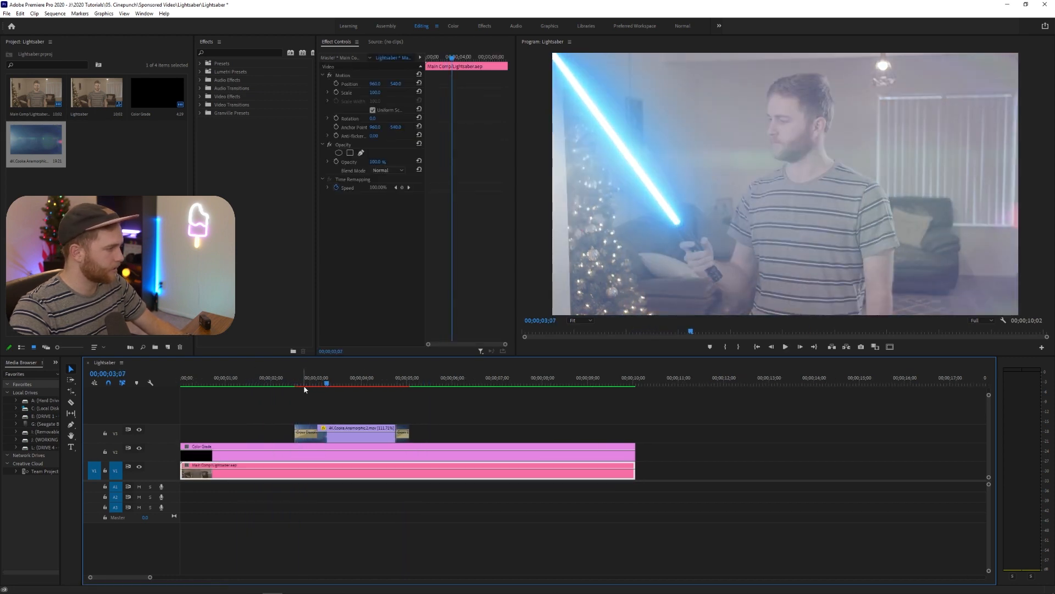
{"action": "left_click_drag", "start_coordinate": [318, 433], "coordinate": [298, 434]}
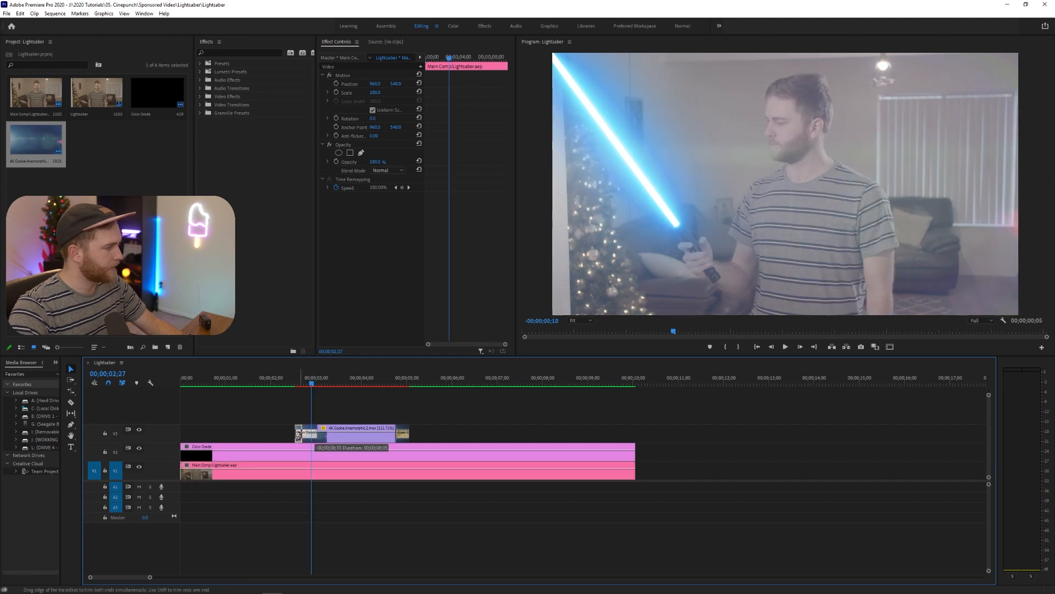
Step: Extend the start of the first flare segment back to 00;00;02;08, where the lightsaber blade is igniting
{"action": "left_click", "coordinate": [293, 382]}
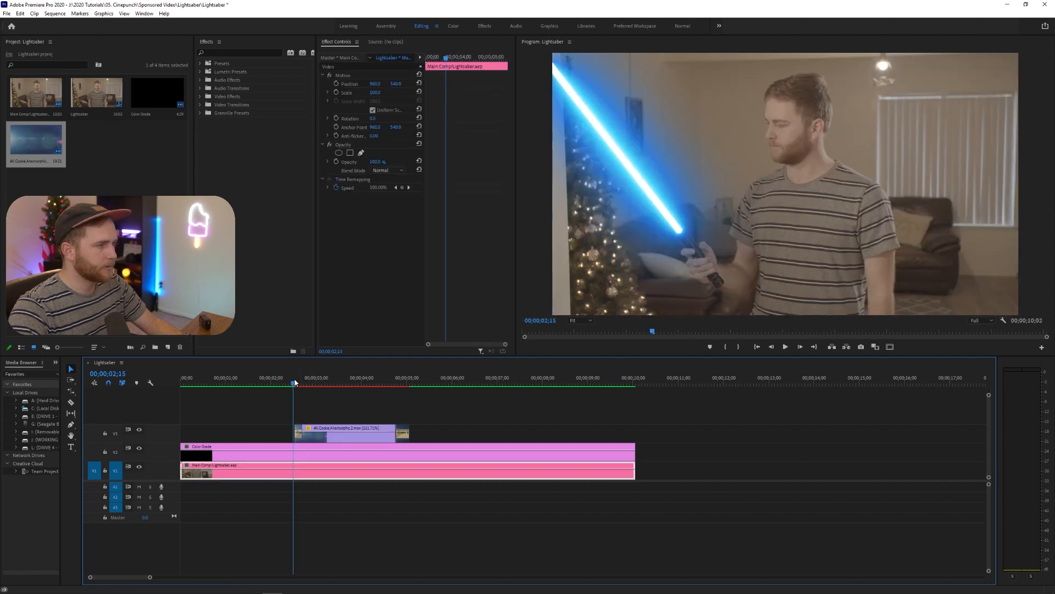
{"action": "left_click_drag", "start_coordinate": [294, 382], "coordinate": [284, 384]}
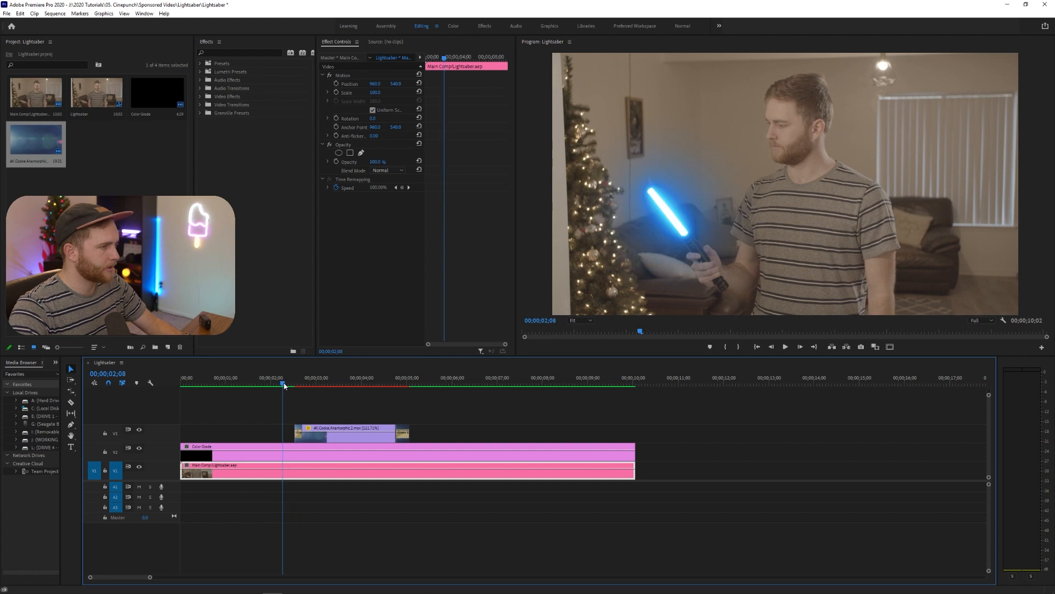
{"action": "left_click_drag", "start_coordinate": [293, 433], "coordinate": [282, 433]}
Step: Reduce the first flare segment's opacity, entering 28% and raising it moderately from there
{"action": "left_click_drag", "start_coordinate": [283, 383], "coordinate": [360, 383]}
{"action": "left_click", "coordinate": [364, 410]}
{"action": "left_click", "coordinate": [371, 435]}
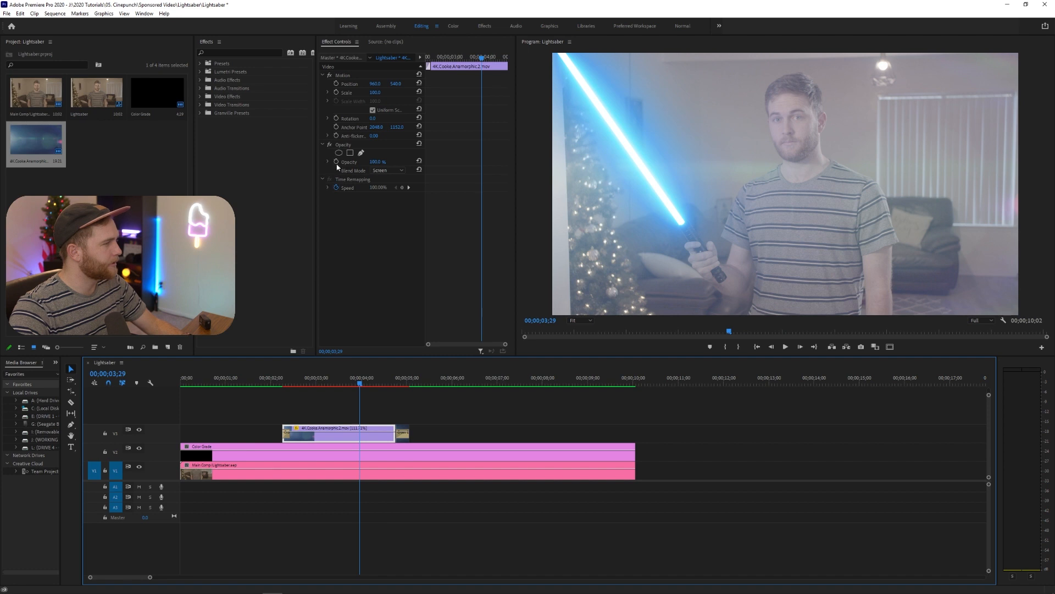
{"action": "left_click", "coordinate": [372, 162]}
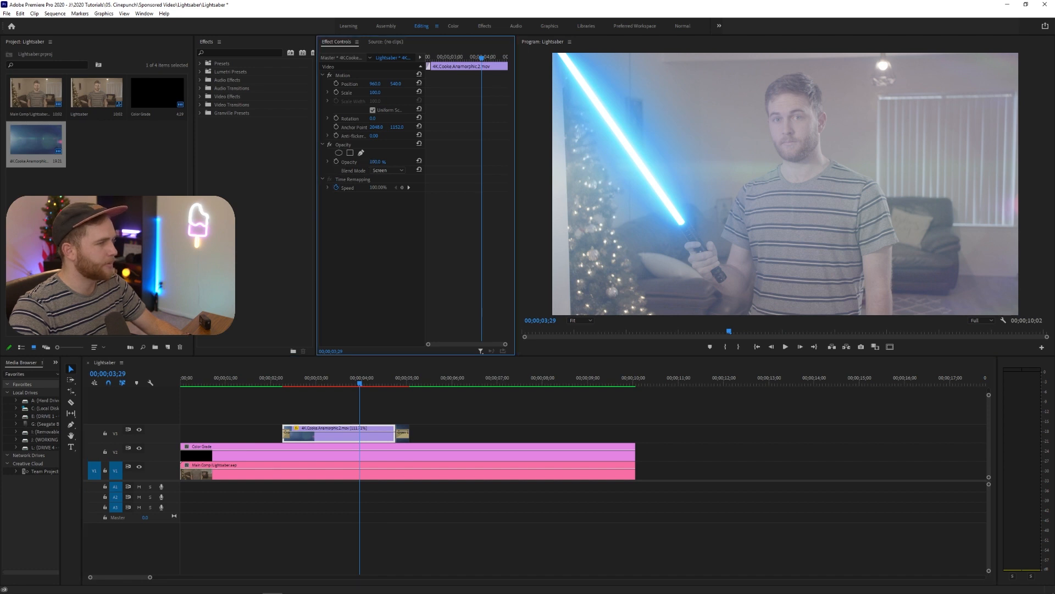
{"action": "type", "text": "28"}
{"action": "key", "text": "Return"}
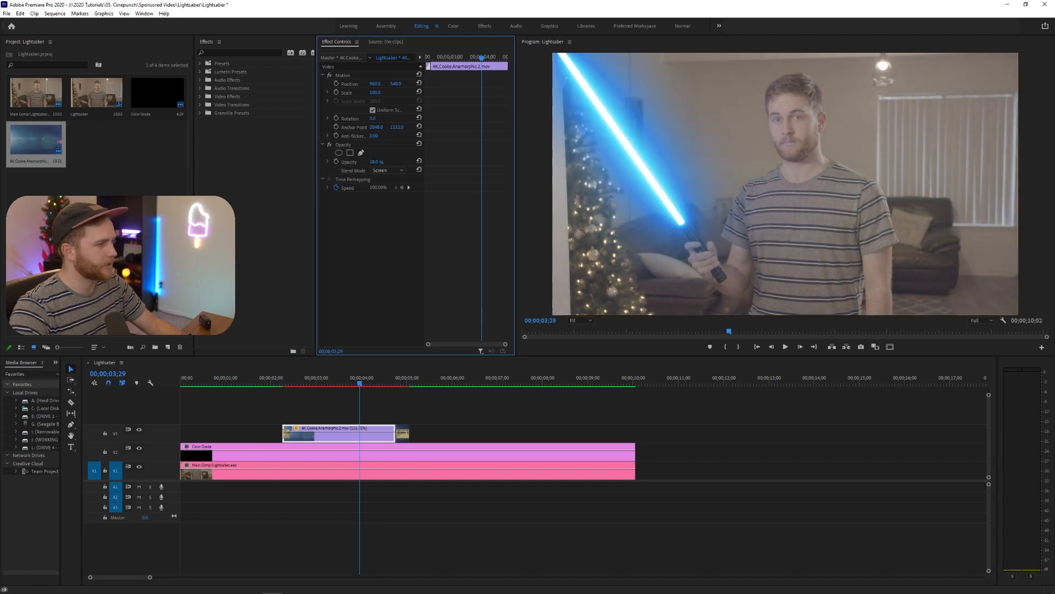
{"action": "left_click_drag", "start_coordinate": [375, 162], "coordinate": [382, 162]}
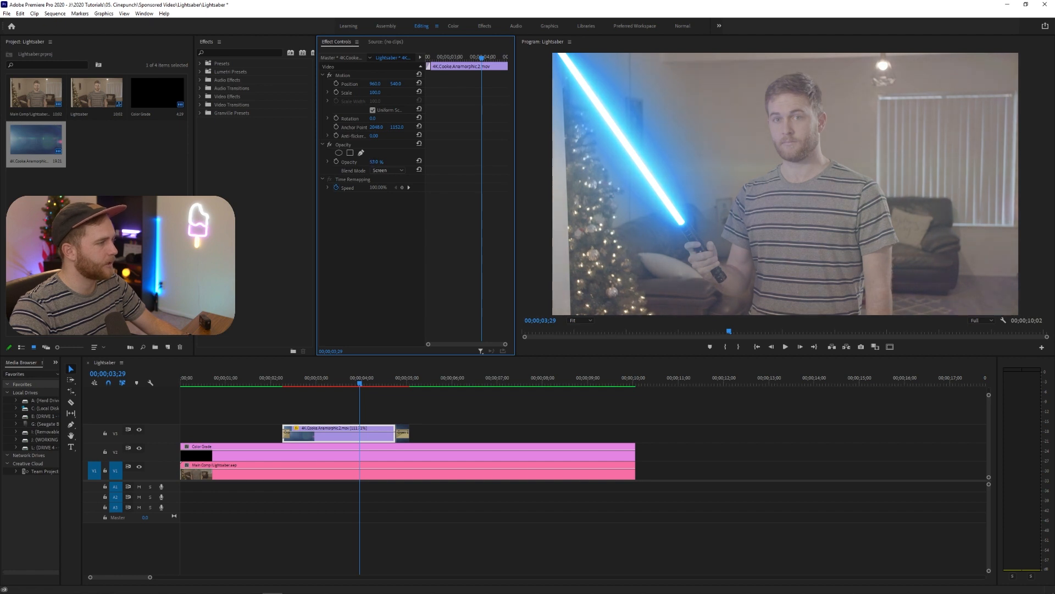
Step: Adjust the opacity of the second flare segment and play back the shot through the flare to check its strength
{"action": "left_click", "coordinate": [402, 432]}
{"action": "left_click", "coordinate": [380, 161]}
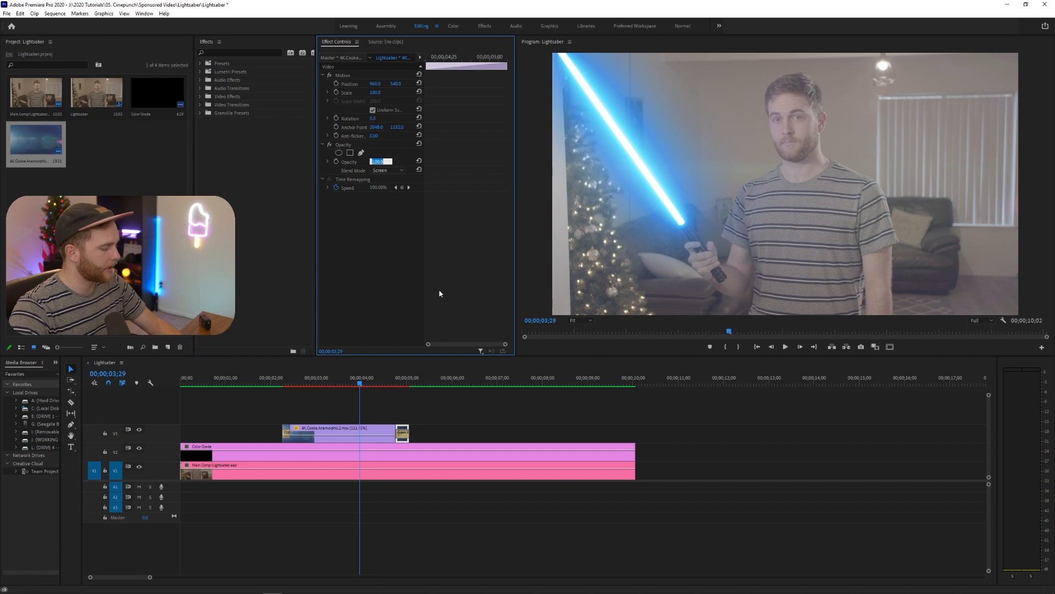
{"action": "left_click", "coordinate": [456, 412]}
{"action": "left_click", "coordinate": [279, 383]}
{"action": "key", "text": "space"}
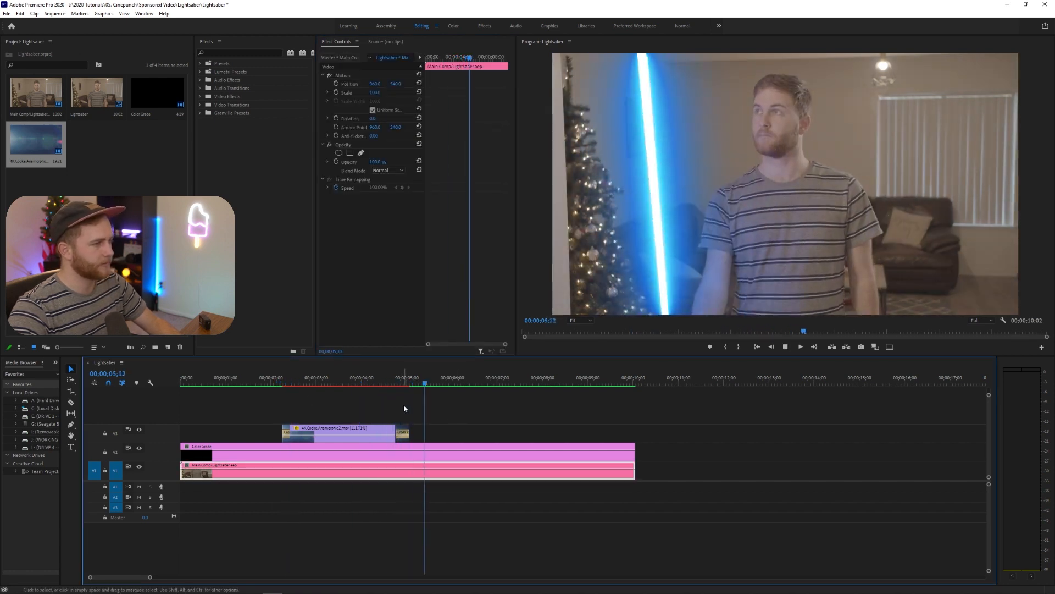
{"action": "key", "text": "space"}
{"action": "mouse_move", "coordinate": [411, 382]}
{"action": "left_mouse_down"}
{"action": "mouse_move", "coordinate": [493, 383]}
{"action": "mouse_move", "coordinate": [368, 383]}
{"action": "mouse_move", "coordinate": [400, 386]}
{"action": "left_mouse_up"}
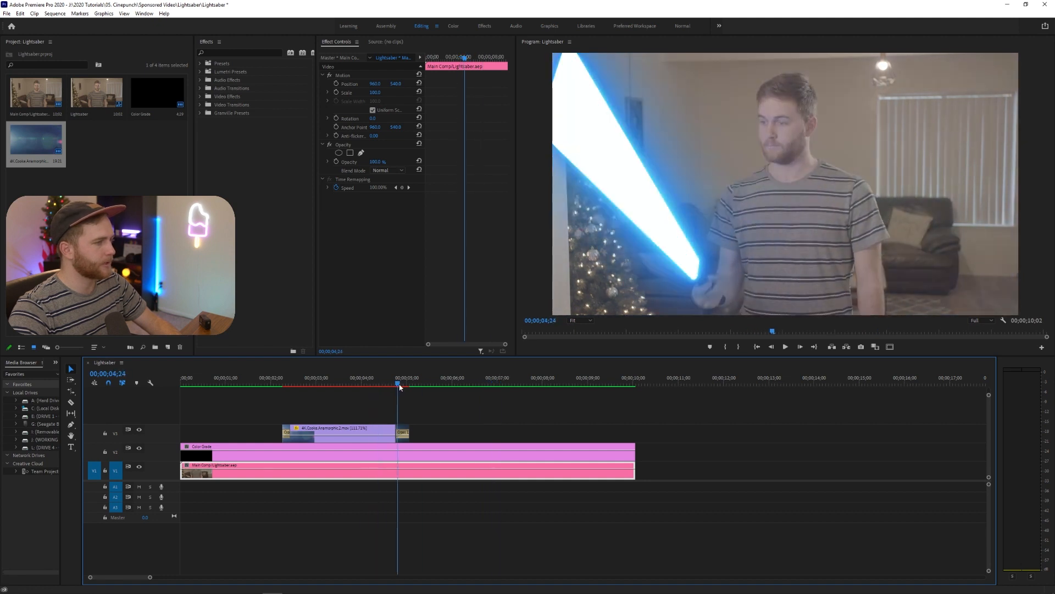
Step: Open the 4K Lomo Flares folder in File Explorer, preview 4K.Lomo.Anamorphic.Flare.3 and add it to a new top video track past the existing flare
{"action": "left_click", "coordinate": [273, 585]}
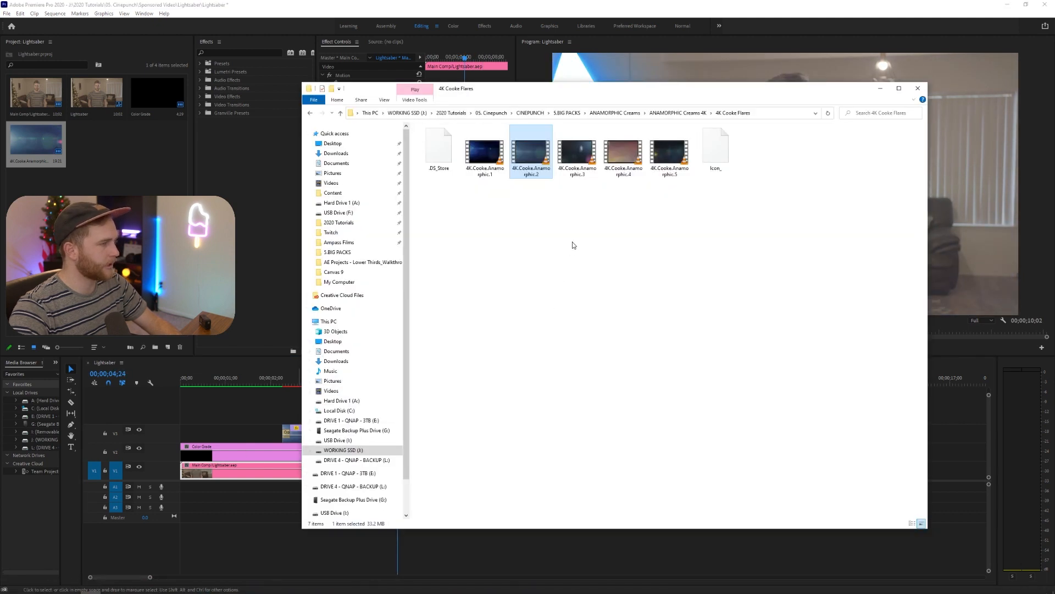
{"action": "key", "text": "alt+Up"}
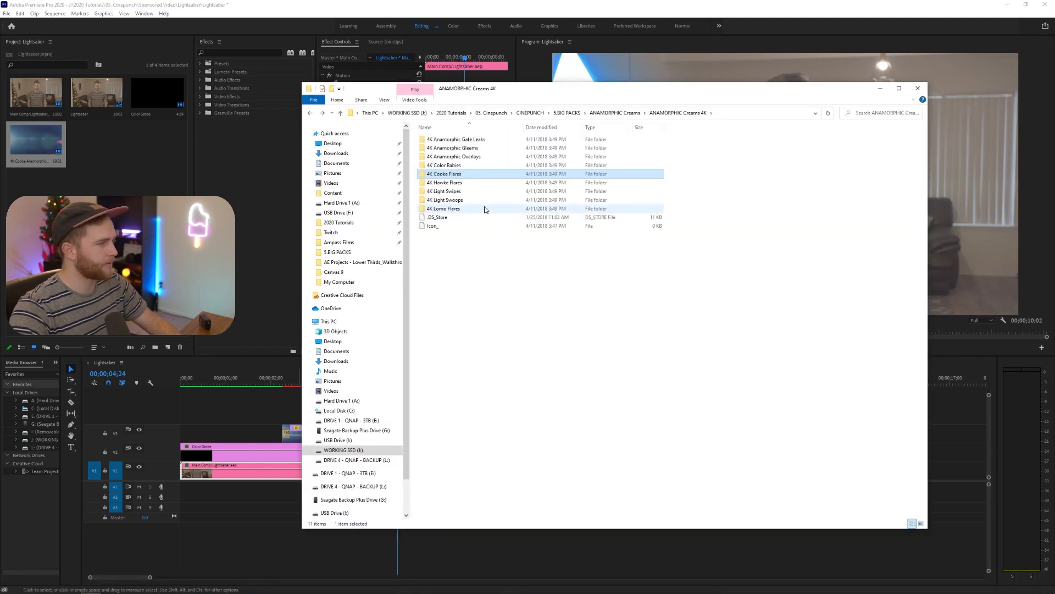
{"action": "double_click", "coordinate": [453, 209]}
{"action": "double_click", "coordinate": [569, 152]}
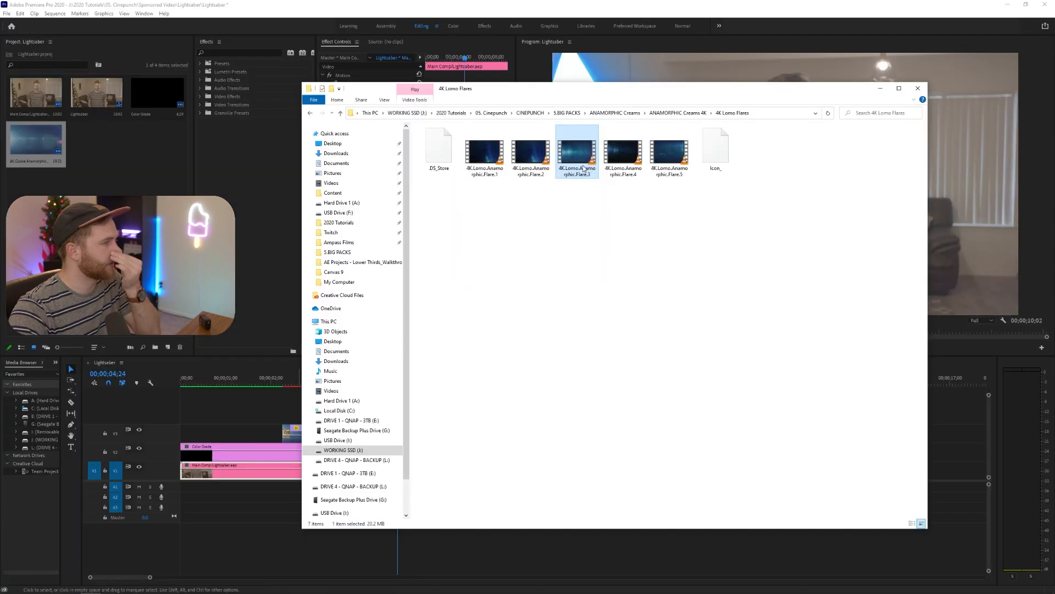
{"action": "left_click_drag", "start_coordinate": [577, 151], "coordinate": [606, 418]}
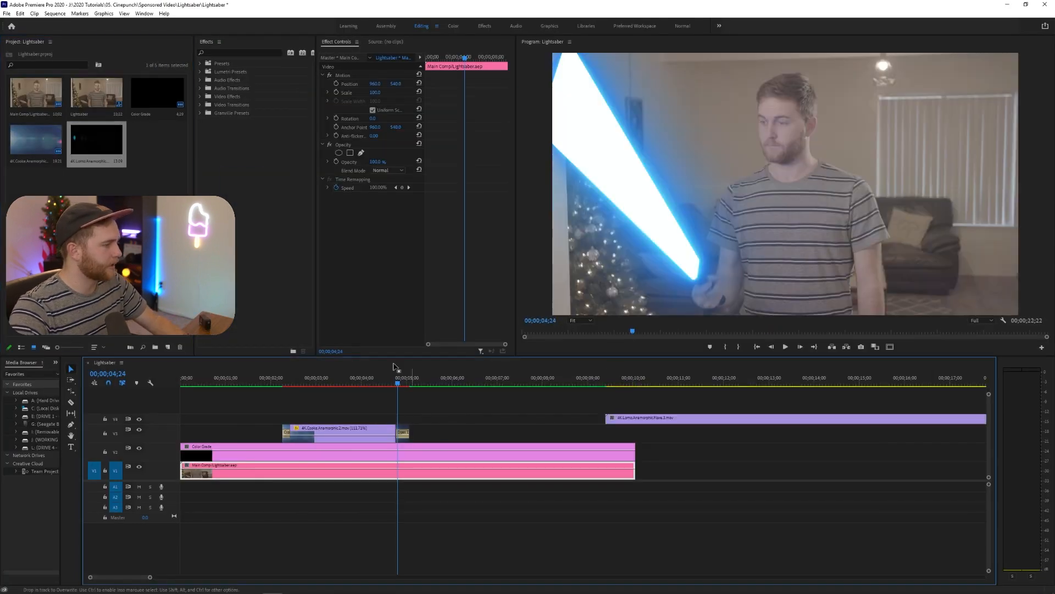
Step: Remove the part of the Lomo flare clip before 00;00;10;19 and scale the remainder to frame size
{"action": "left_click_drag", "start_coordinate": [385, 378], "coordinate": [437, 399]}
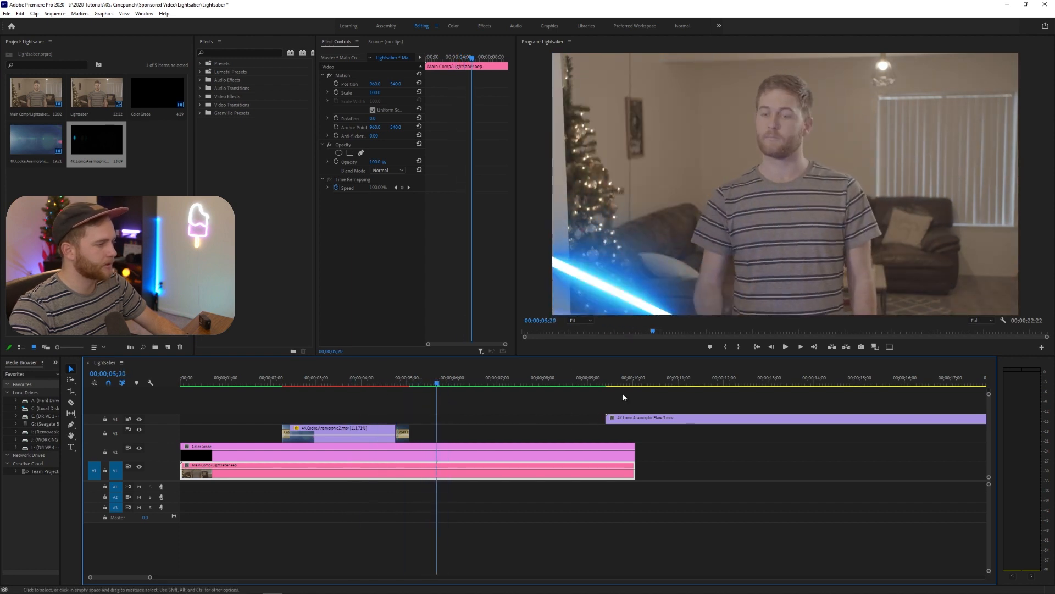
{"action": "left_click_drag", "start_coordinate": [630, 380], "coordinate": [664, 393]}
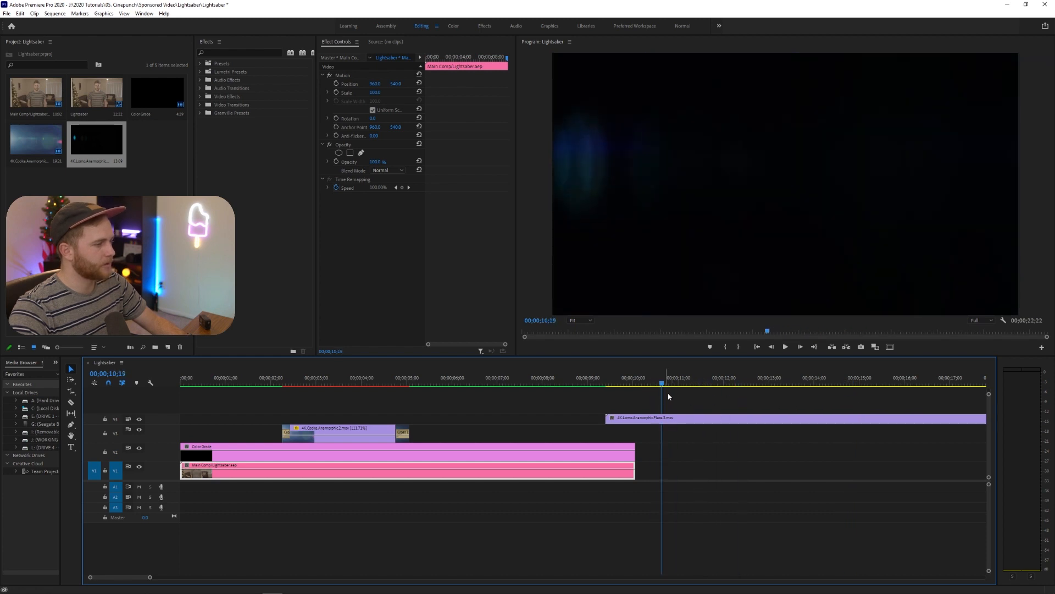
{"action": "left_click", "coordinate": [686, 421]}
{"action": "key", "text": "ctrl+k"}
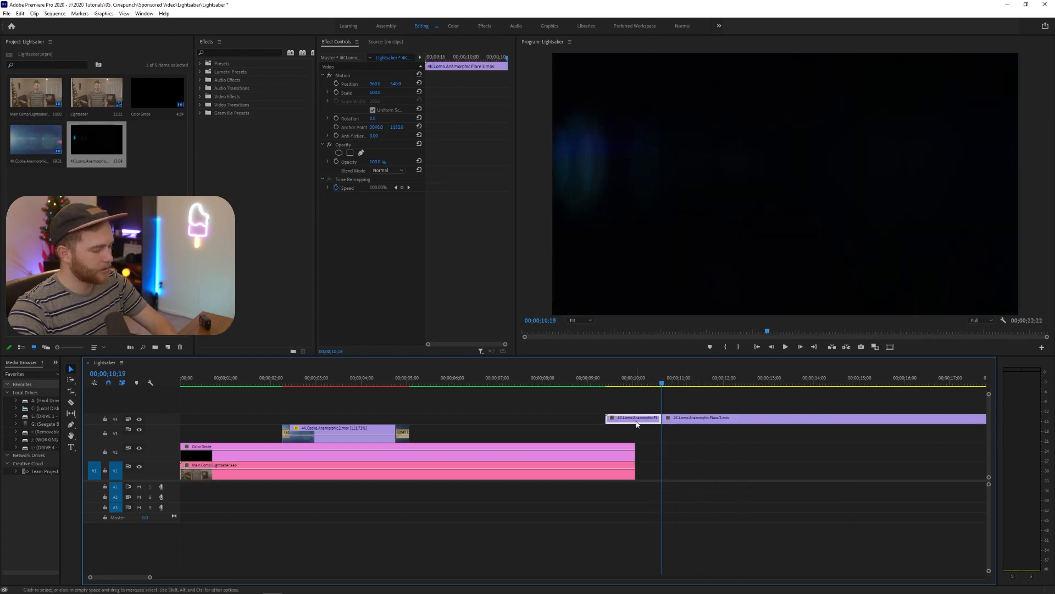
{"action": "key", "text": "Delete"}
{"action": "right_click", "coordinate": [704, 419]}
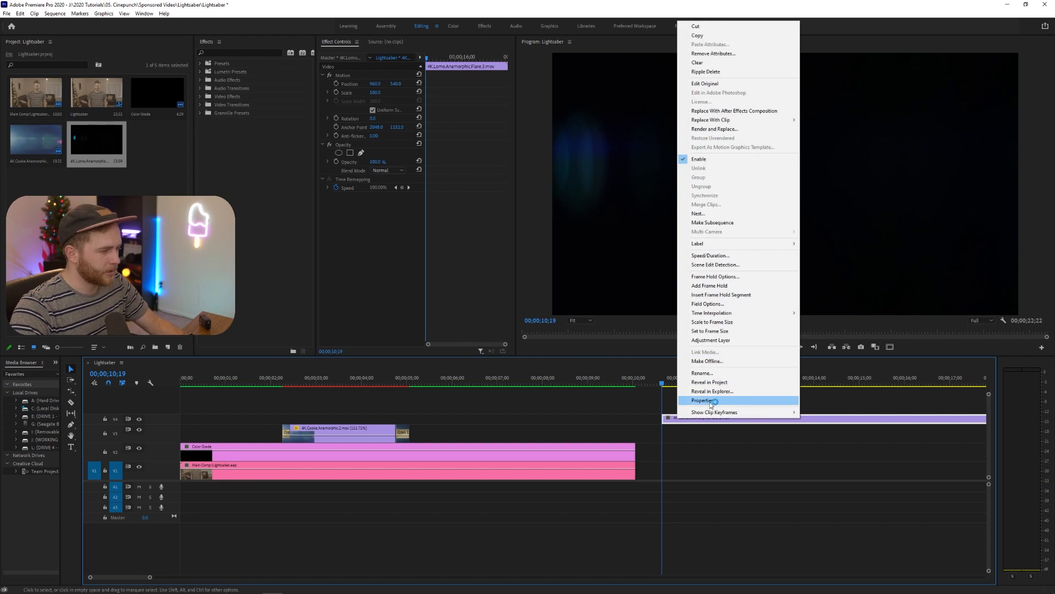
Step: Find the flare's bright point, cut the Lomo clip at 00;00;12;20 and delete everything after the cut
{"action": "scroll", "coordinate": [654, 400], "scroll_direction": "down", "scroll_amount": 2}
{"action": "left_click_drag", "start_coordinate": [544, 384], "coordinate": [629, 385]}
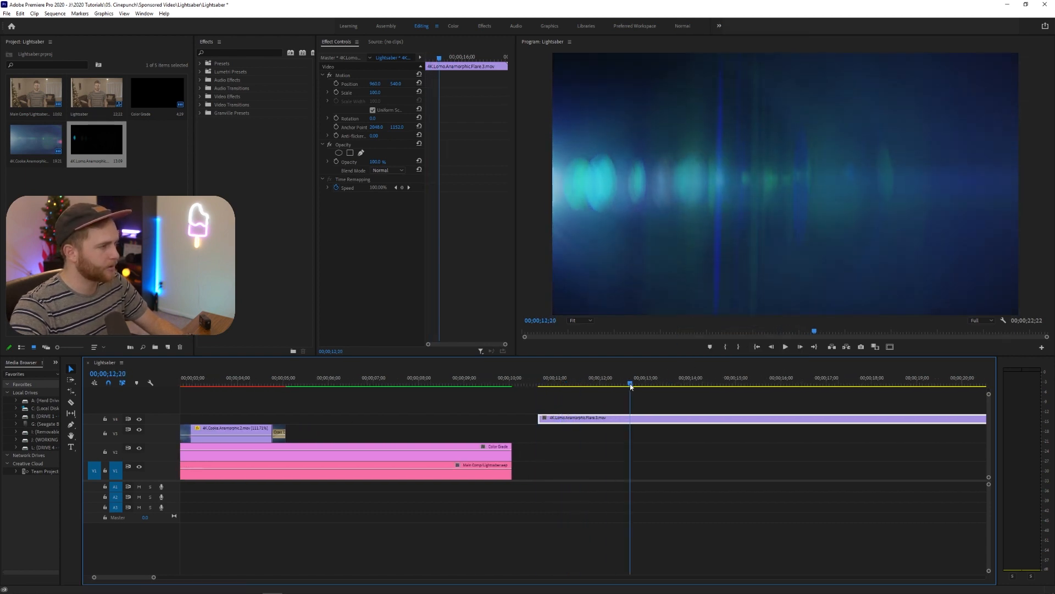
{"action": "key", "text": "ctrl+k"}
{"action": "left_click", "coordinate": [646, 420]}
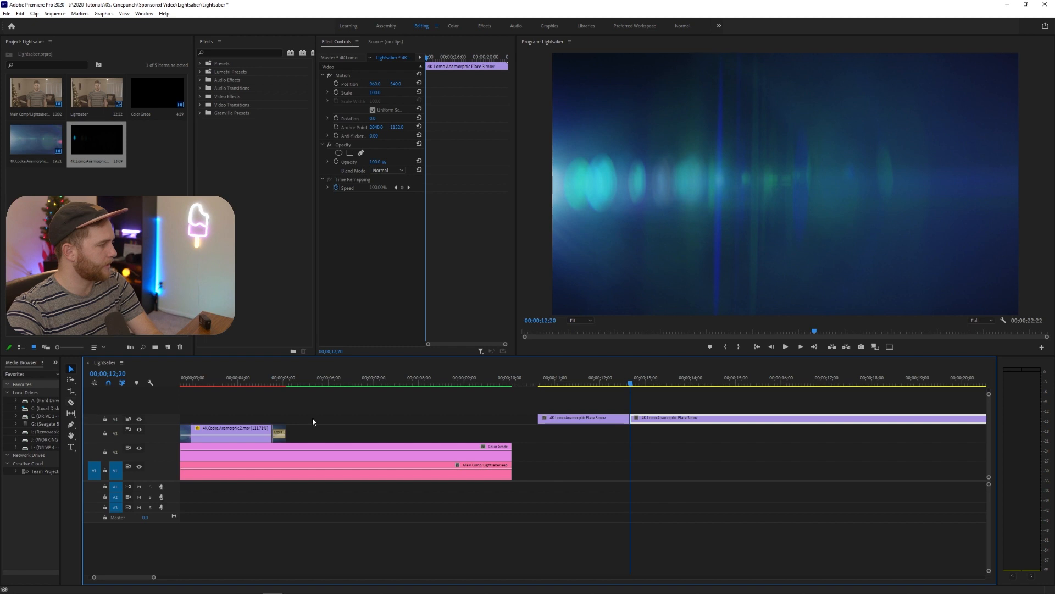
{"action": "key", "text": "Delete"}
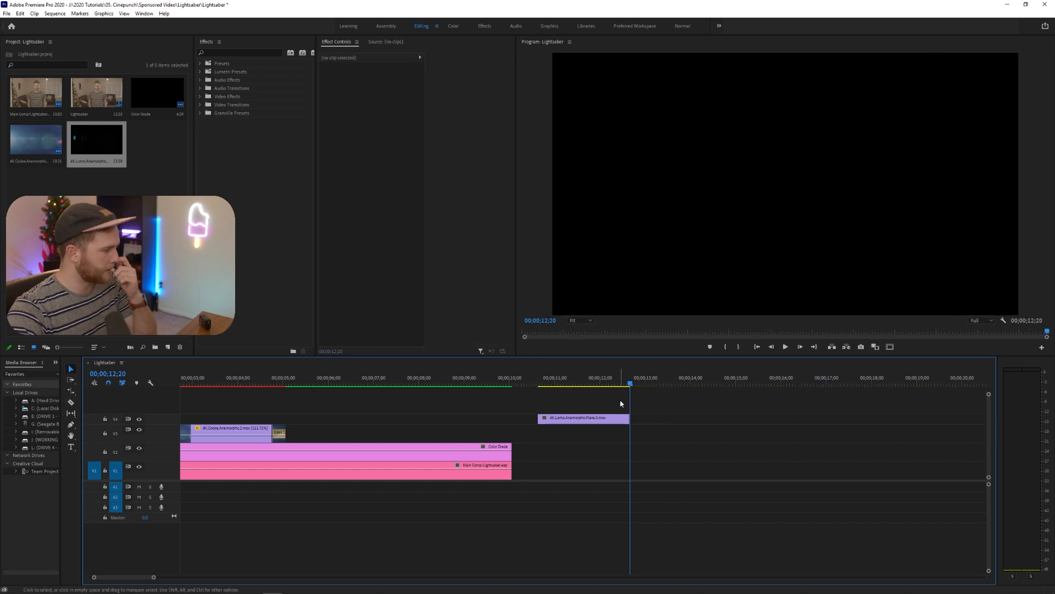
Step: Duplicate the trimmed Lomo flare directly behind the original and reverse the copy's speed
{"action": "left_click", "coordinate": [595, 381]}
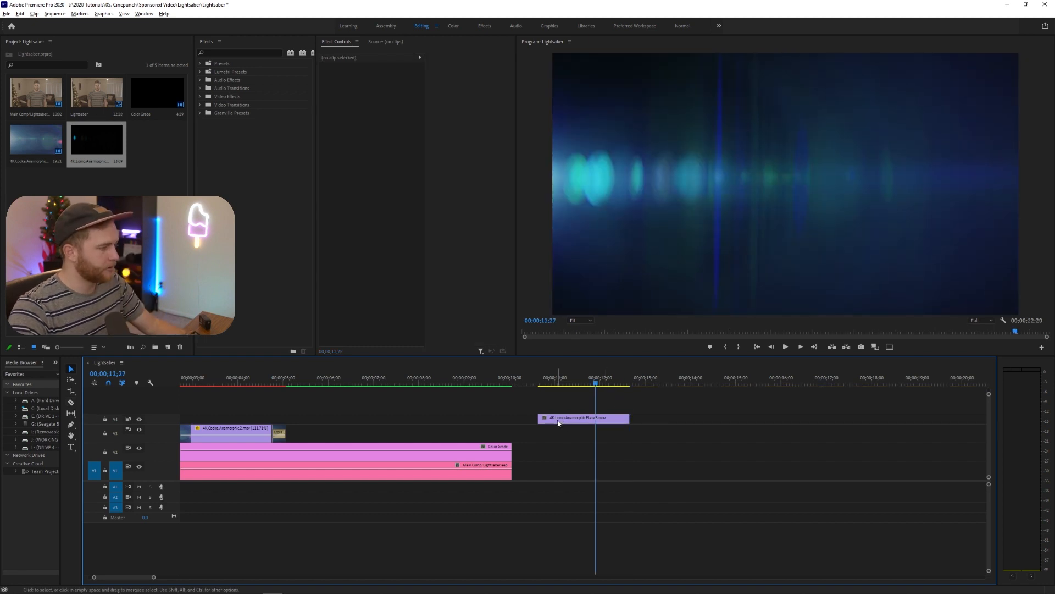
{"action": "left_click_drag", "start_coordinate": [556, 422], "coordinate": [652, 423]}
{"action": "left_click", "coordinate": [646, 423]}
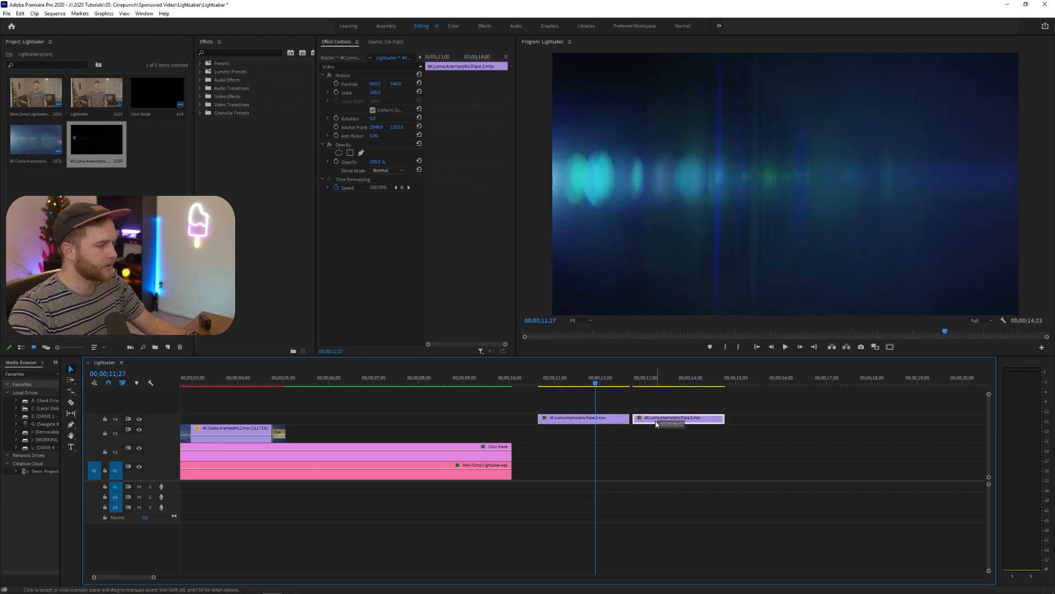
{"action": "right_click", "coordinate": [651, 423]}
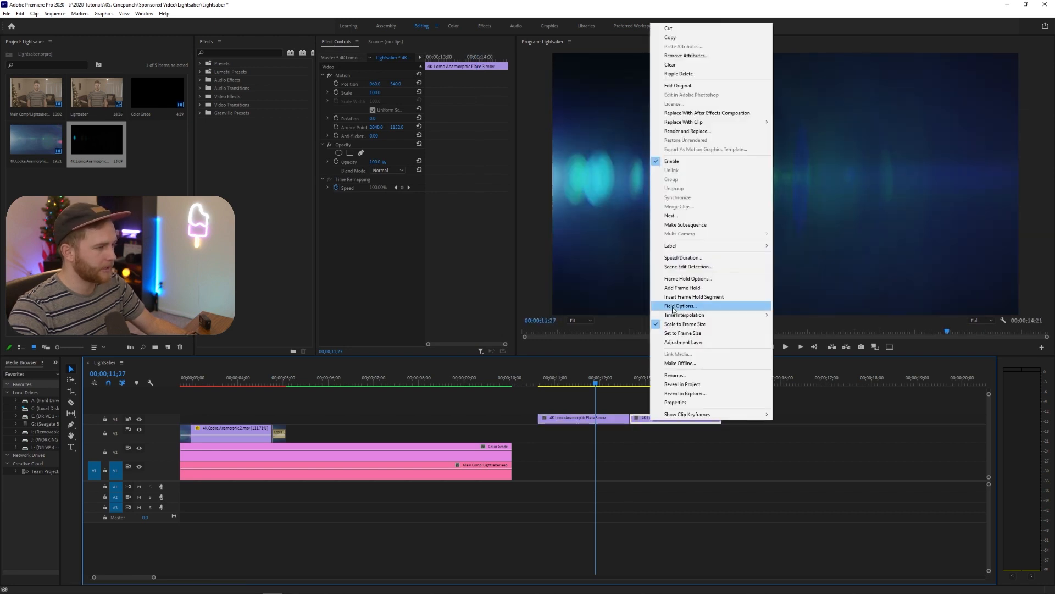
{"action": "left_click", "coordinate": [681, 258]}
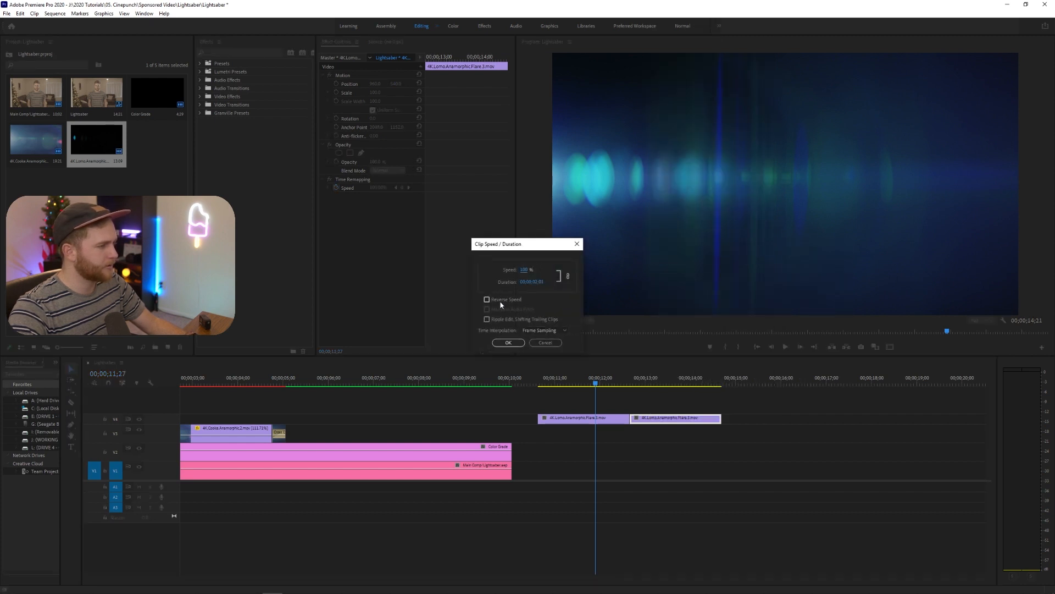
{"action": "left_click", "coordinate": [521, 346]}
Step: Nest the original and reversed Lomo flare clips together as Nested Sequence 01
{"action": "left_click_drag", "start_coordinate": [671, 403], "coordinate": [611, 439]}
{"action": "right_click", "coordinate": [616, 423]}
{"action": "left_click", "coordinate": [637, 228]}
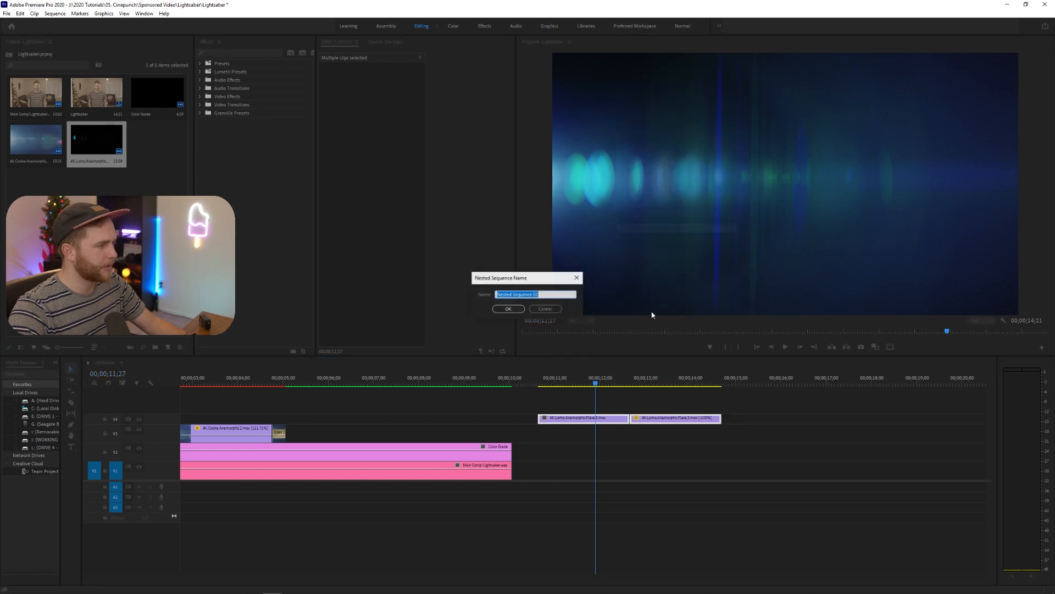
{"action": "left_click", "coordinate": [507, 311]}
Step: Speed up the nested flare to about two seconds with the Rate Stretch tool and scrub through it
{"action": "key", "text": "r"}
{"action": "left_click", "coordinate": [684, 418]}
{"action": "left_click_drag", "start_coordinate": [683, 418], "coordinate": [626, 418]}
{"action": "left_click_drag", "start_coordinate": [555, 381], "coordinate": [622, 402]}
{"action": "key", "text": "v"}
{"action": "scroll", "coordinate": [375, 385], "scroll_direction": "up", "scroll_amount": 2}
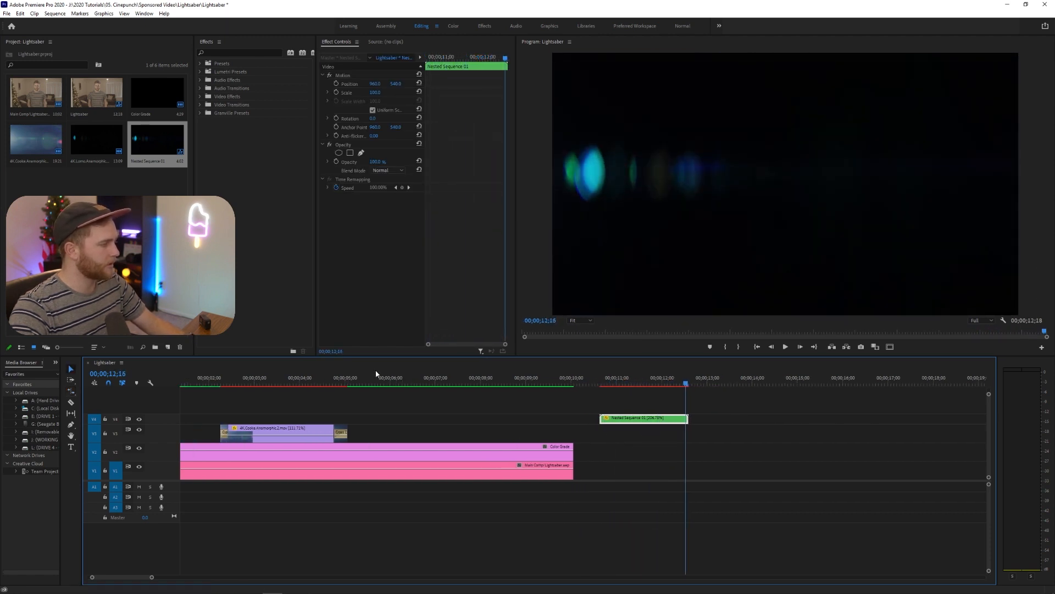
Step: Move the nested flare to the lightsaber swing around 00;00;05;12 and rate-stretch it down to about 20 frames
{"action": "left_click", "coordinate": [361, 382]}
{"action": "left_click_drag", "start_coordinate": [363, 381], "coordinate": [364, 388]}
{"action": "left_click_drag", "start_coordinate": [640, 422], "coordinate": [376, 422]}
{"action": "key", "text": "r"}
{"action": "key", "text": "v"}
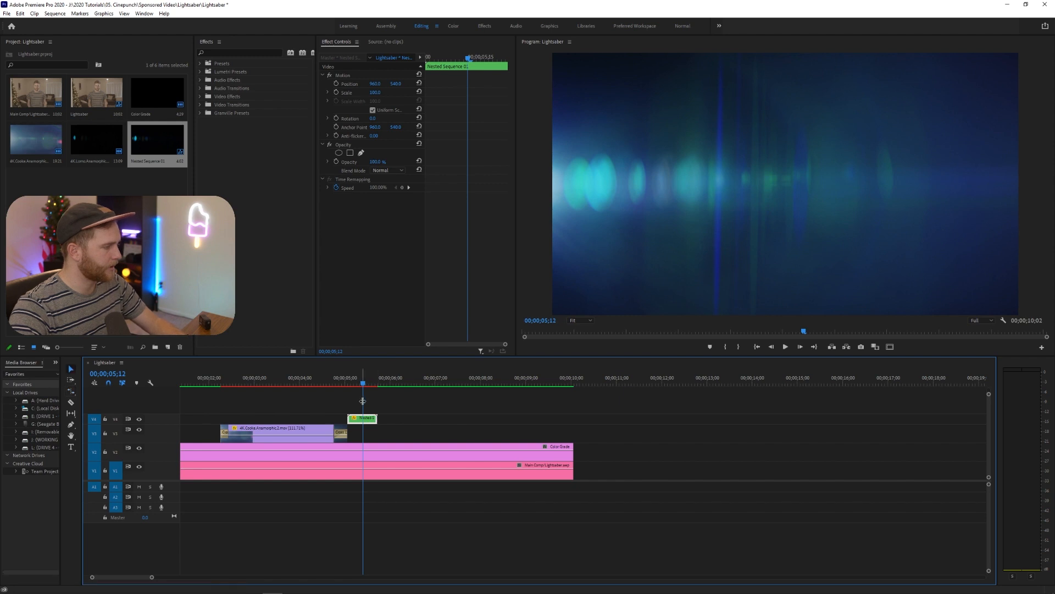
Step: Set the nested flare's blend mode to Screen and rotate it to about -90 degrees
{"action": "left_click", "coordinate": [379, 171]}
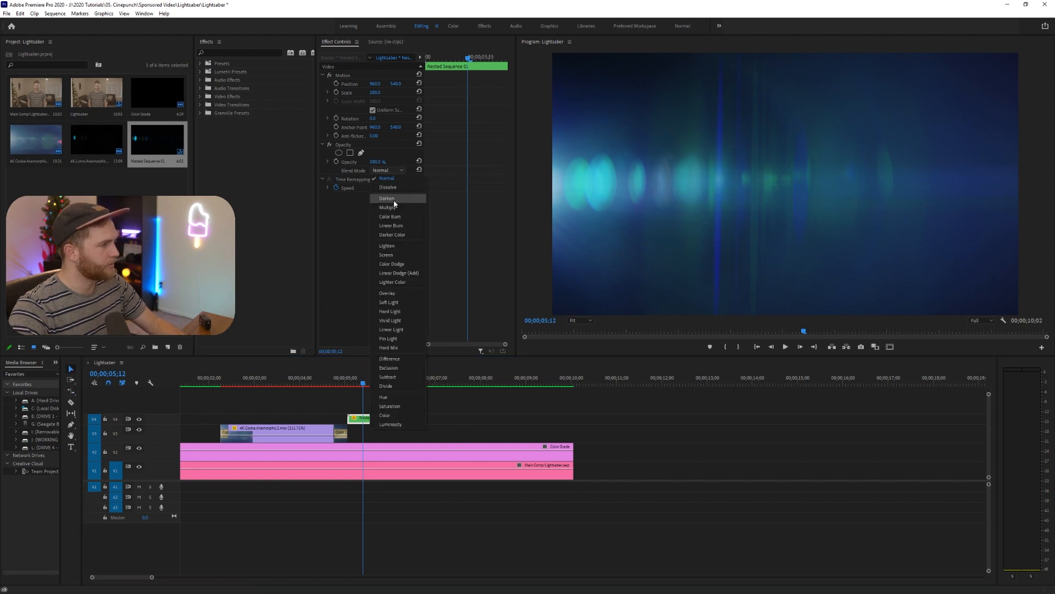
{"action": "left_click", "coordinate": [386, 254]}
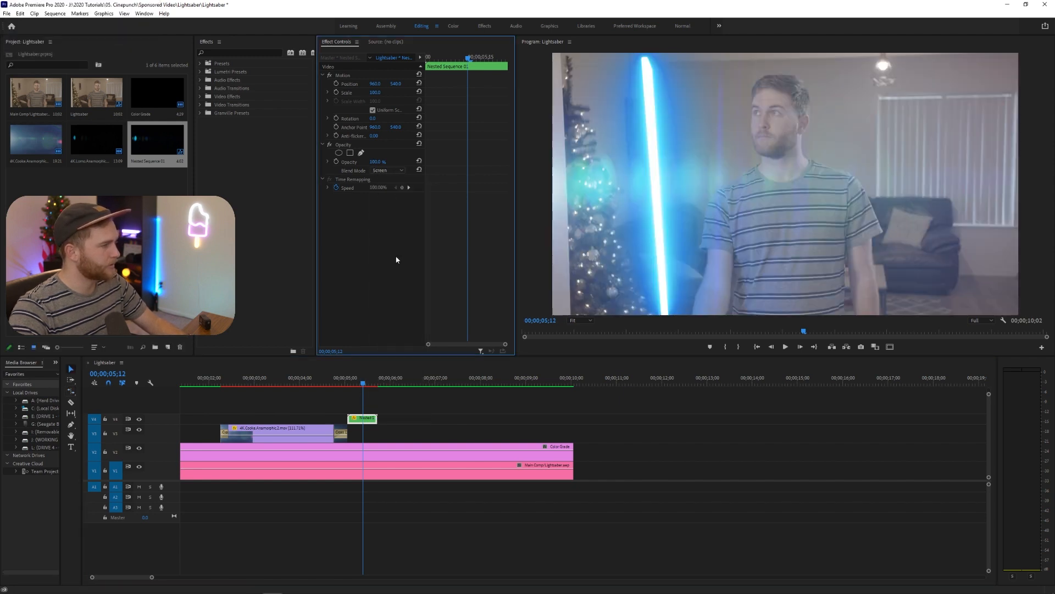
{"action": "mouse_move", "coordinate": [369, 385]}
{"action": "left_mouse_down"}
{"action": "mouse_move", "coordinate": [360, 384]}
{"action": "mouse_move", "coordinate": [382, 385]}
{"action": "mouse_move", "coordinate": [368, 384]}
{"action": "left_mouse_up"}
{"action": "left_click", "coordinate": [364, 418]}
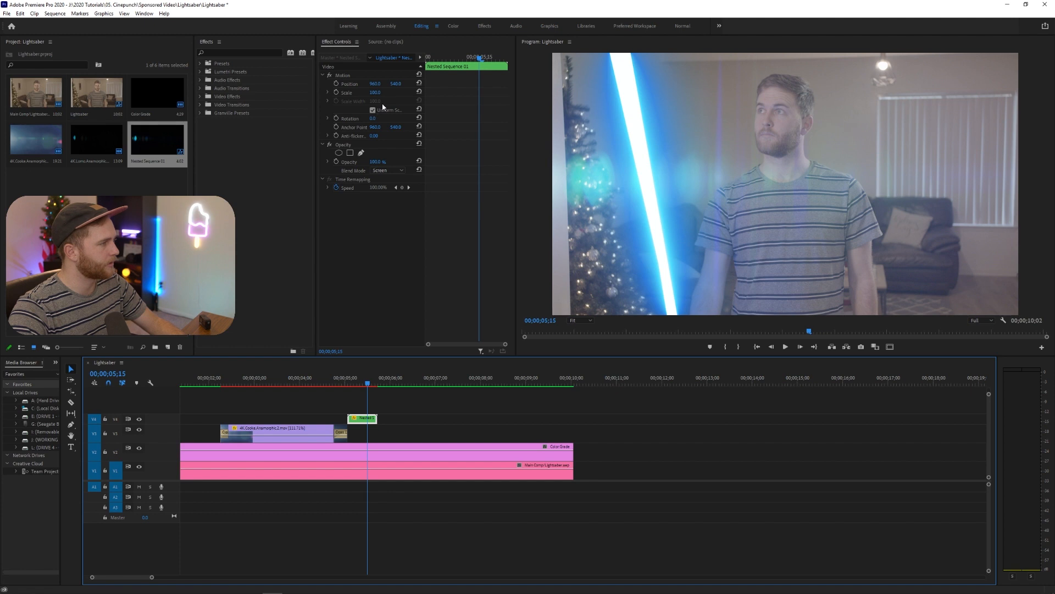
{"action": "left_click_drag", "start_coordinate": [376, 119], "coordinate": [326, 119]}
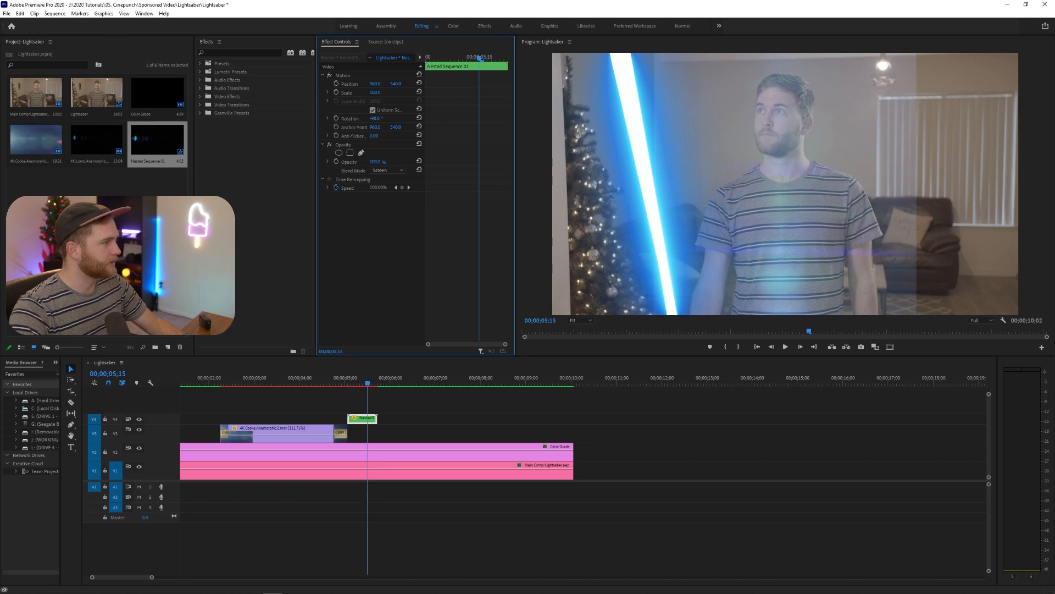
Step: Enlarge the nested flare to about 200% and reposition it so the streaks fall across the man beside the blade
{"action": "left_click_drag", "start_coordinate": [375, 92], "coordinate": [418, 93]}
{"action": "left_click", "coordinate": [342, 76]}
{"action": "left_click_drag", "start_coordinate": [797, 254], "coordinate": [766, 180]}
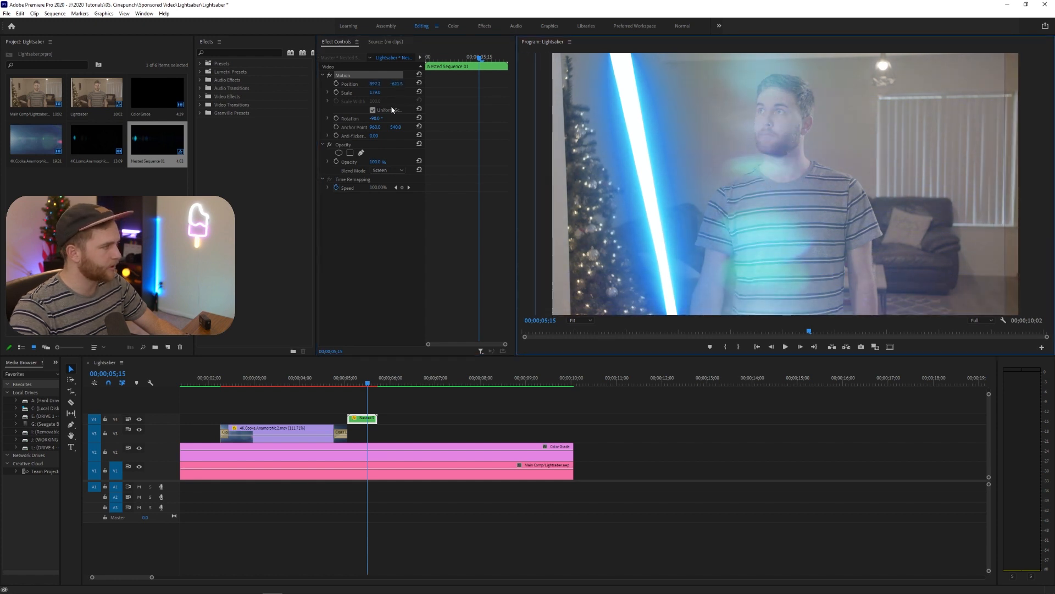
{"action": "left_click_drag", "start_coordinate": [375, 96], "coordinate": [391, 97]}
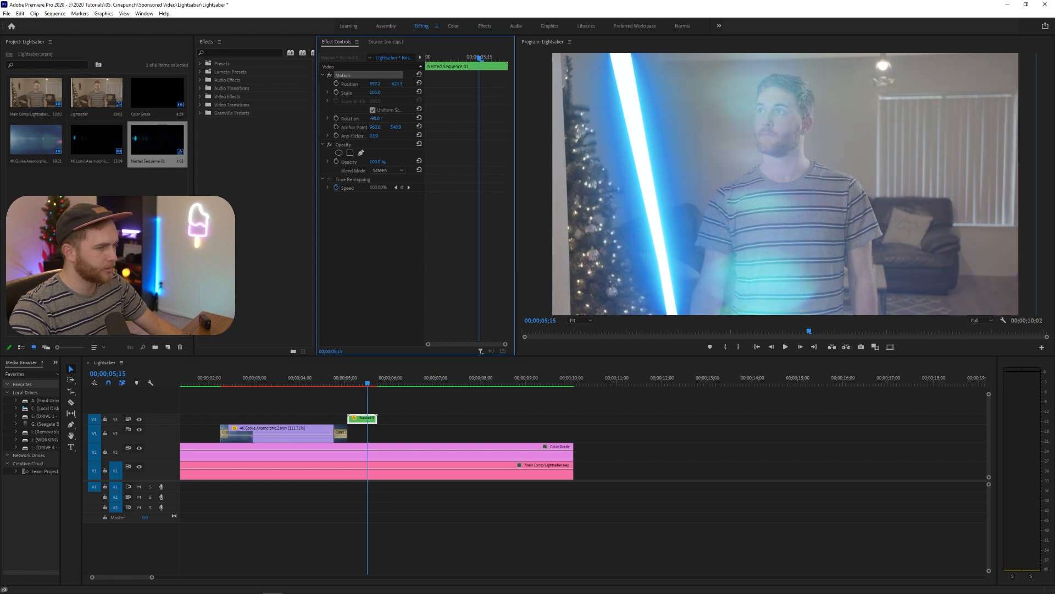
{"action": "left_click_drag", "start_coordinate": [602, 182], "coordinate": [661, 212]}
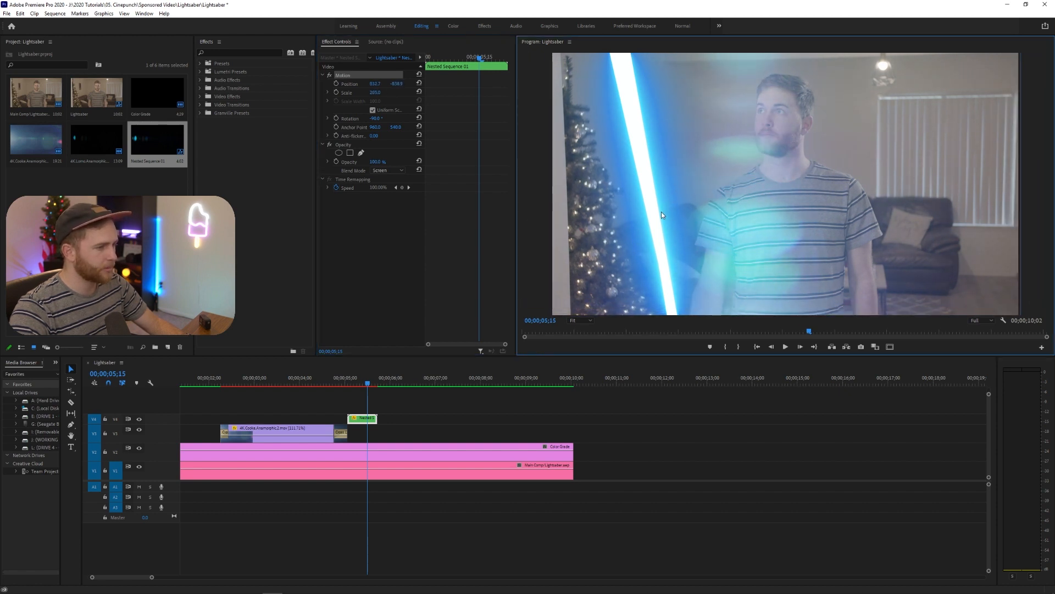
Step: Trim the start of the nested flare to 00;00;05;04, just before the blade swings into view
{"action": "left_click", "coordinate": [339, 377]}
{"action": "left_click_drag", "start_coordinate": [339, 378], "coordinate": [352, 379]}
{"action": "left_click_drag", "start_coordinate": [352, 419], "coordinate": [354, 419]}
{"action": "key", "text": "="}
Step: Apply default transitions to both ends of the nested flare and shorten each one to a few frames
{"action": "right_click", "coordinate": [347, 418]}
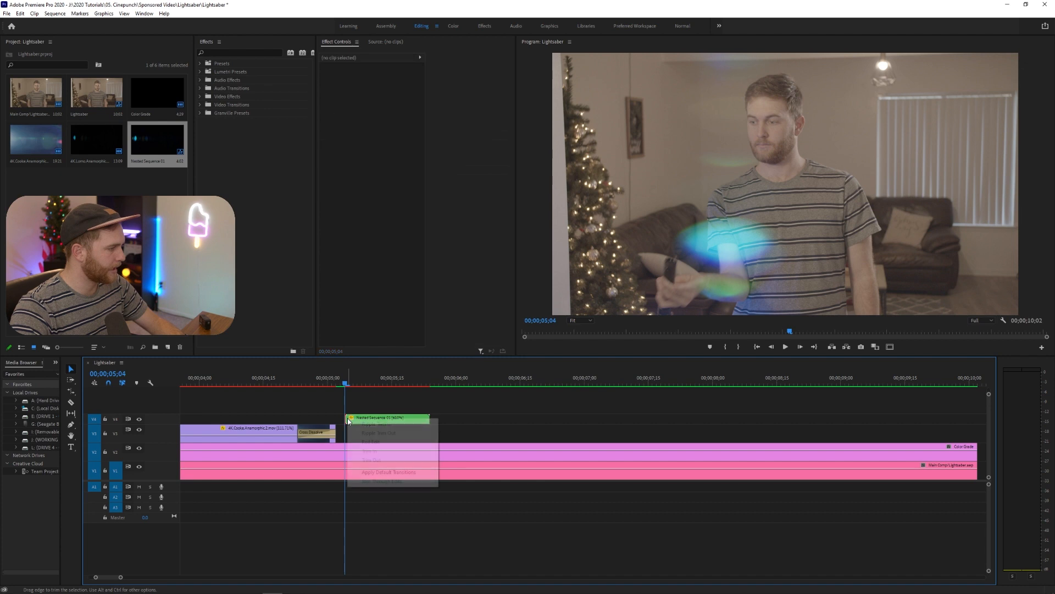
{"action": "left_click", "coordinate": [410, 471]}
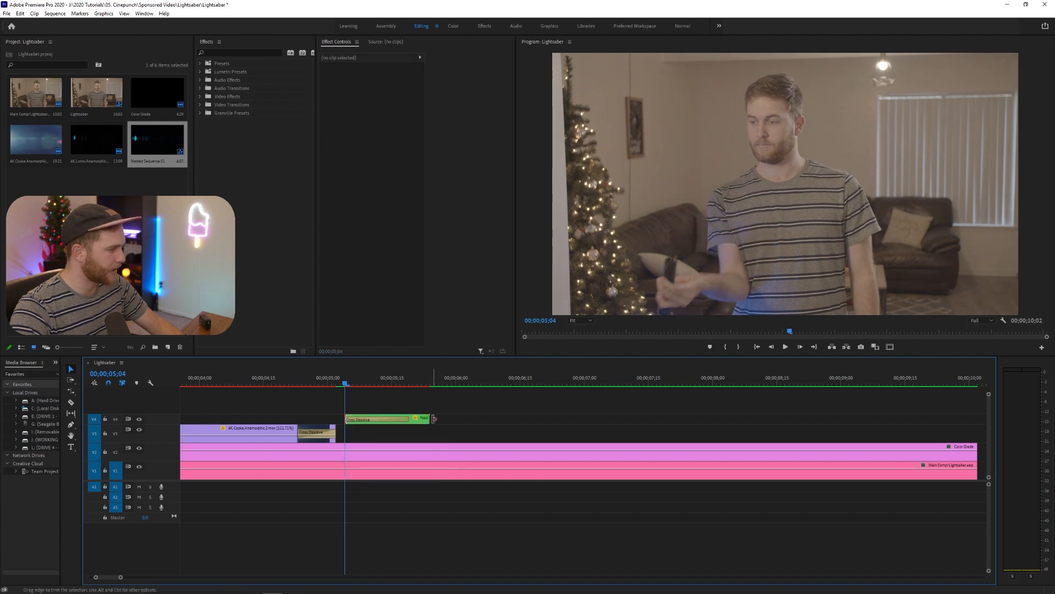
{"action": "right_click", "coordinate": [434, 419]}
{"action": "left_click", "coordinate": [446, 472]}
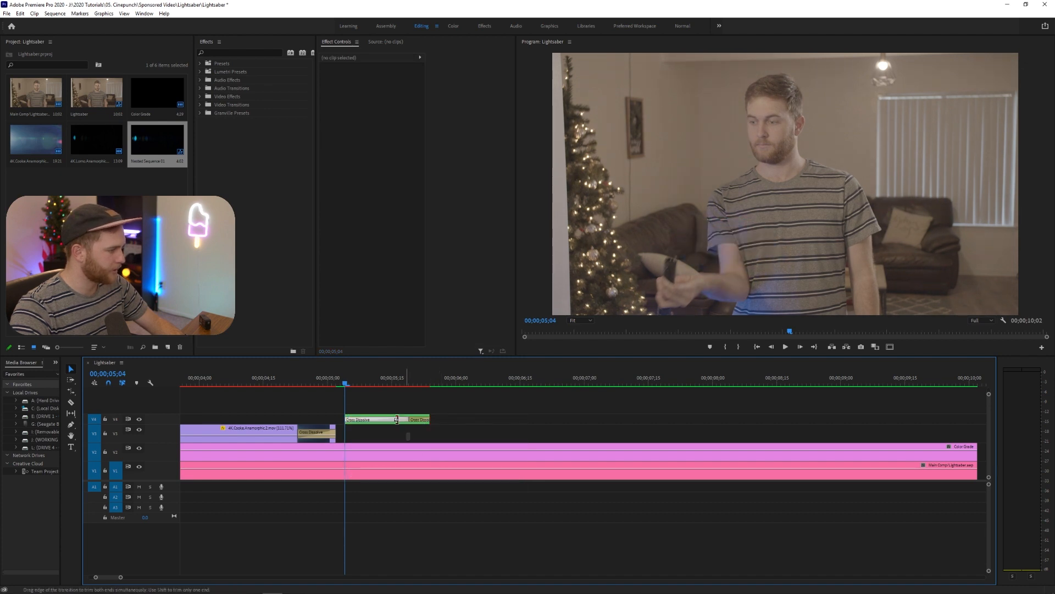
{"action": "left_click_drag", "start_coordinate": [396, 419], "coordinate": [418, 419]}
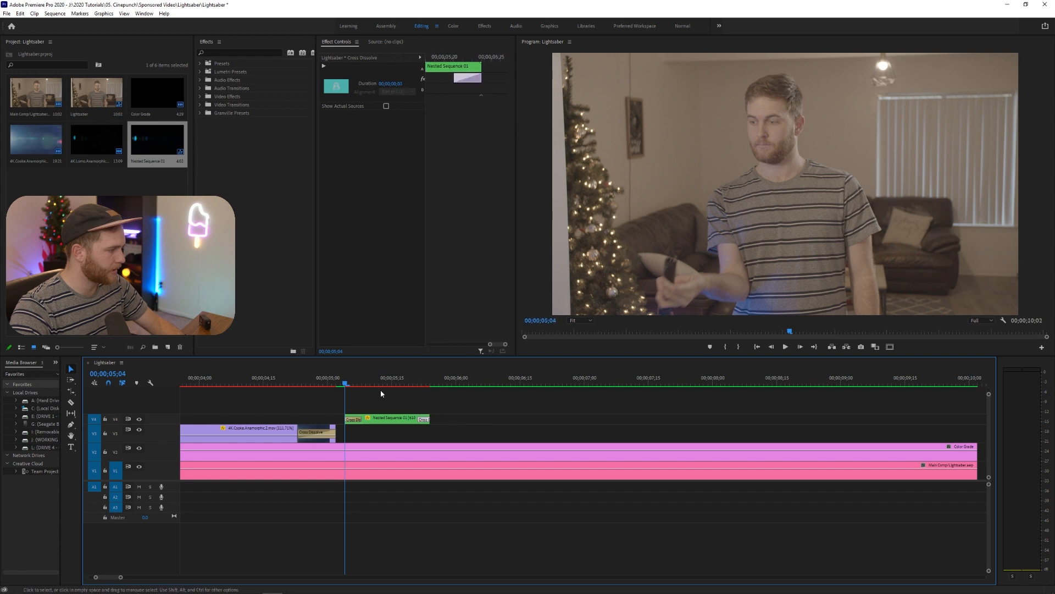
Step: Review the nested flare's timing against the blade swing and enlarge the flare to about 236%
{"action": "left_click_drag", "start_coordinate": [358, 383], "coordinate": [436, 388]}
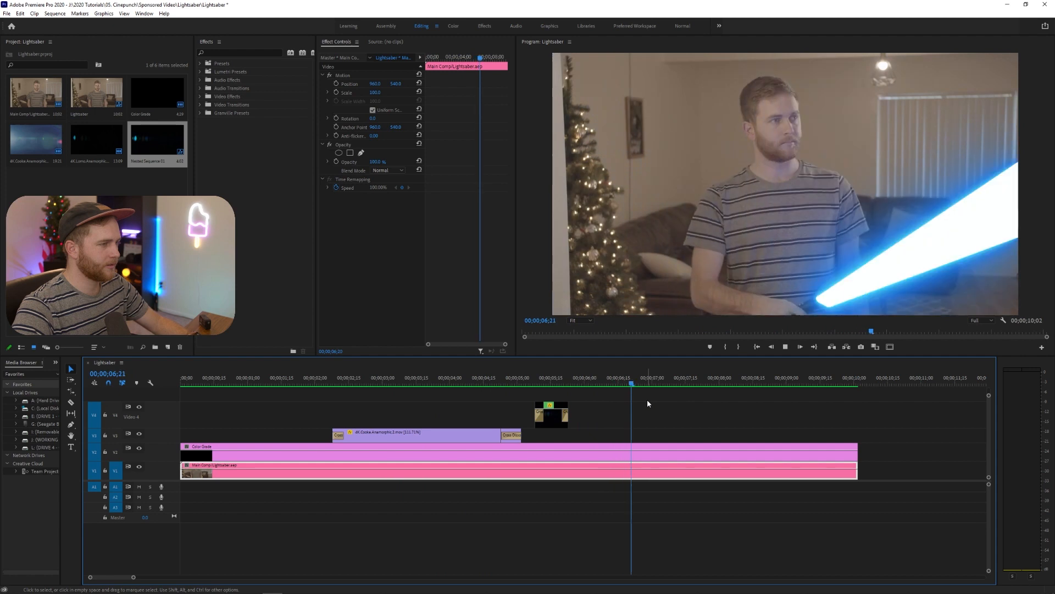
{"action": "key", "text": "space"}
{"action": "mouse_move", "coordinate": [548, 384]}
{"action": "left_mouse_down"}
{"action": "mouse_move", "coordinate": [575, 384]}
{"action": "mouse_move", "coordinate": [537, 384]}
{"action": "mouse_move", "coordinate": [568, 385]}
{"action": "mouse_move", "coordinate": [553, 385]}
{"action": "left_mouse_up"}
{"action": "left_click", "coordinate": [550, 418]}
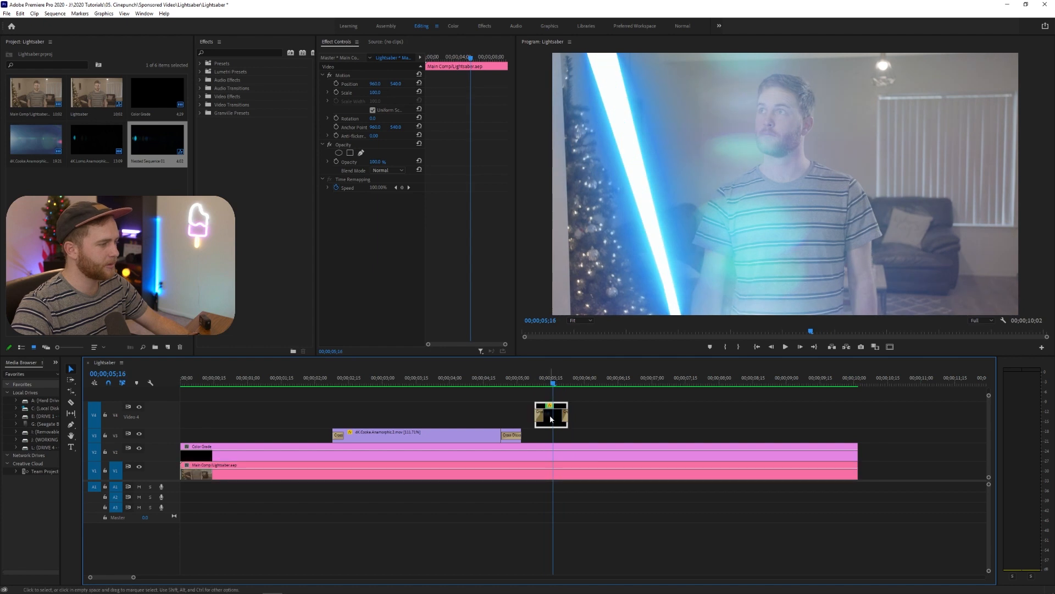
{"action": "left_click", "coordinate": [372, 92]}
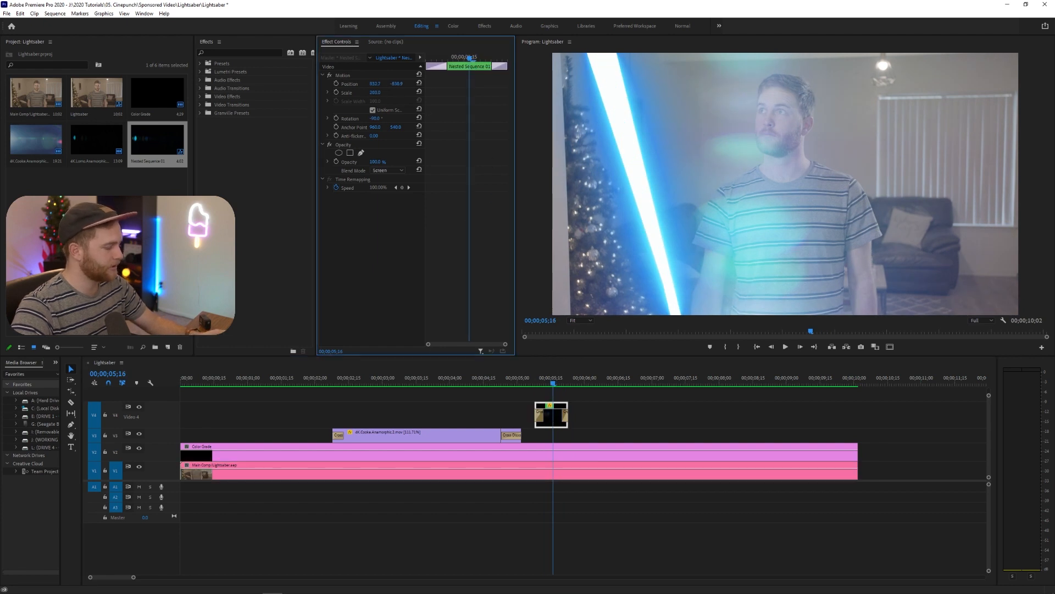
{"action": "left_click_drag", "start_coordinate": [372, 92], "coordinate": [390, 93]}
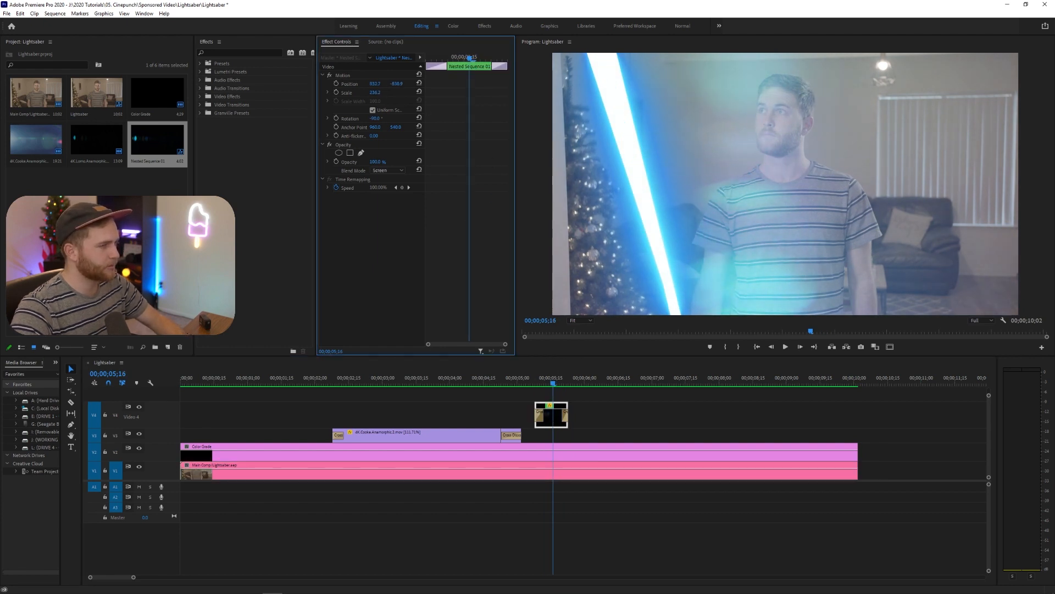
Step: Reposition the enlarged nested flare so its bright blue glow sits along the blade beside the man
{"action": "left_click", "coordinate": [342, 75]}
{"action": "left_click_drag", "start_coordinate": [983, 240], "coordinate": [664, 208]}
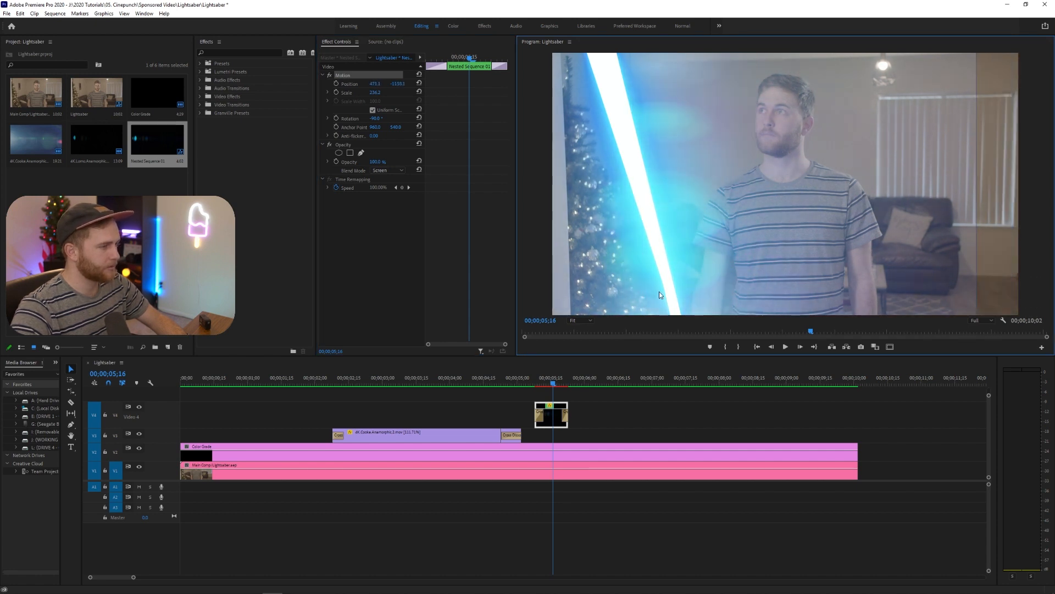
{"action": "mouse_move", "coordinate": [670, 295]}
{"action": "left_mouse_down"}
{"action": "mouse_move", "coordinate": [675, 184]}
{"action": "mouse_move", "coordinate": [673, 285]}
{"action": "left_mouse_up"}
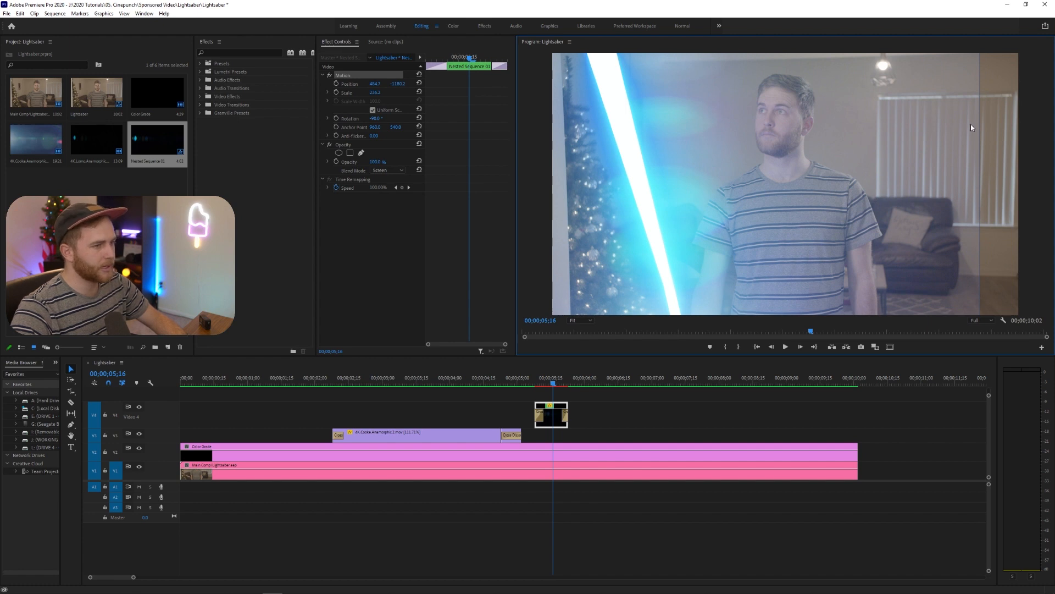
{"action": "key", "text": "Right"}
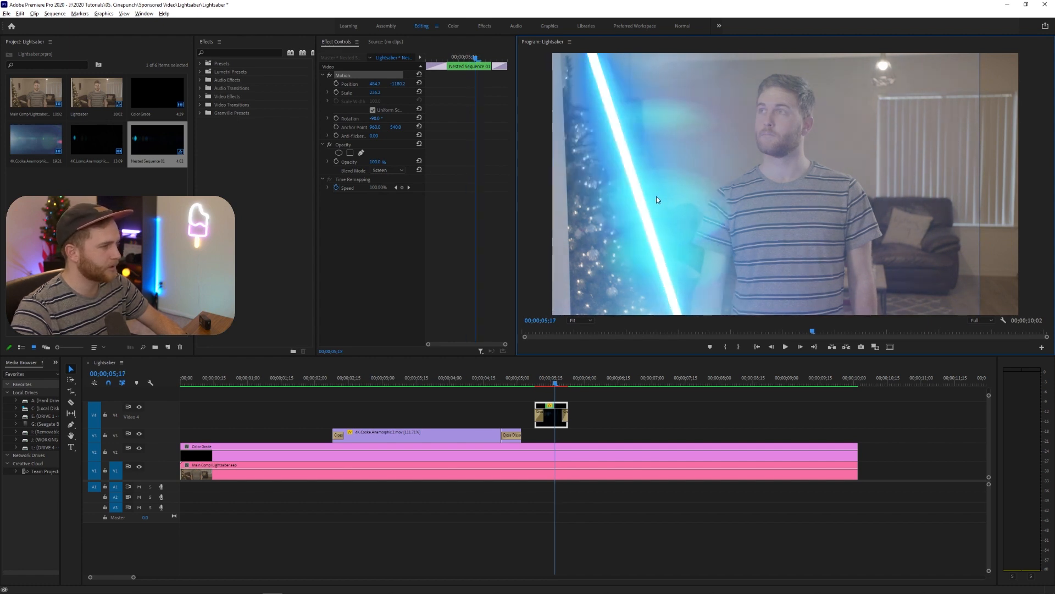
Step: Draw a freeform opacity mask around the nested flare, extending beyond the frame but leaving out the flare's hard edge near the window
{"action": "left_click", "coordinate": [582, 319]}
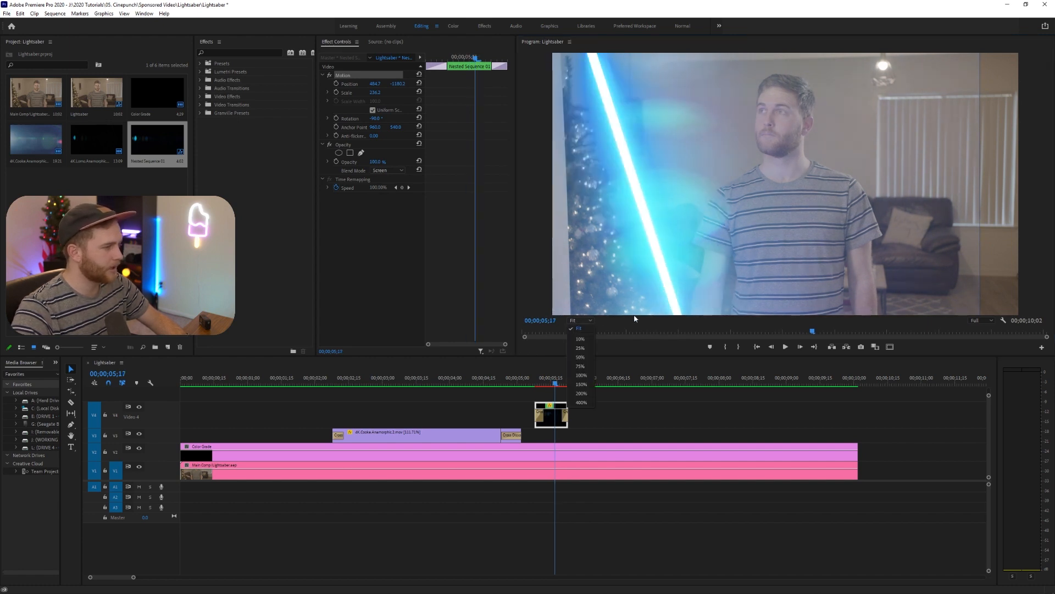
{"action": "left_click", "coordinate": [581, 357]}
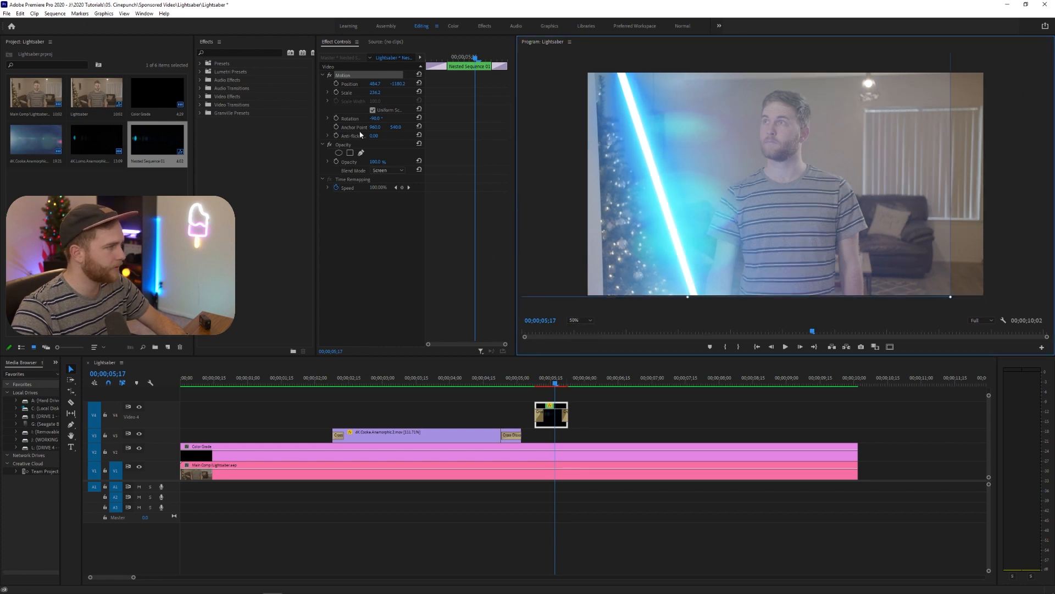
{"action": "left_click", "coordinate": [361, 153]}
{"action": "left_click", "coordinate": [550, 285]}
{"action": "left_click", "coordinate": [565, 67]}
{"action": "left_click", "coordinate": [942, 55]}
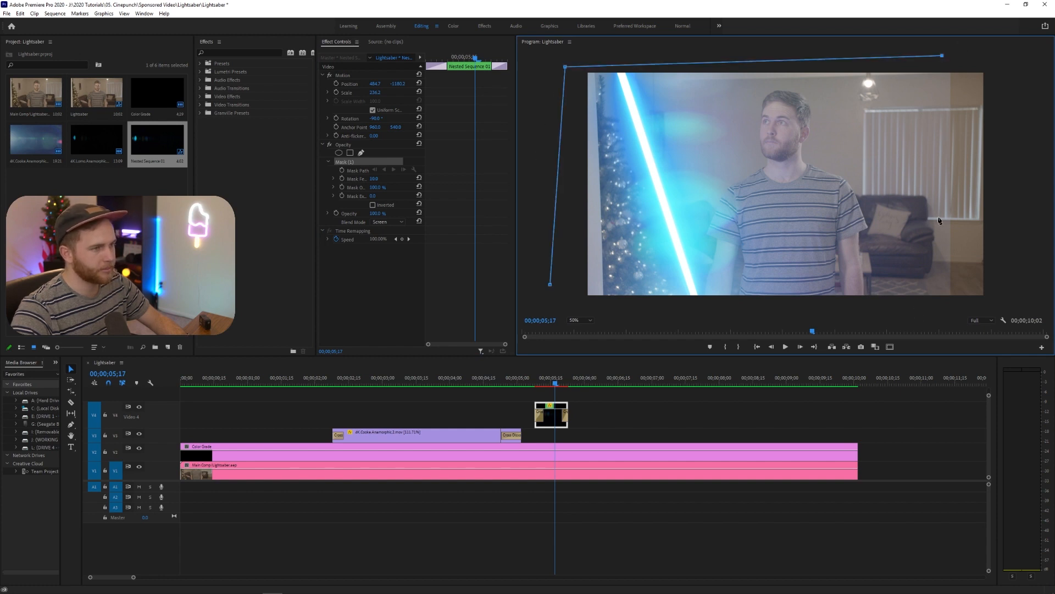
{"action": "left_click", "coordinate": [550, 302]}
{"action": "left_click", "coordinate": [550, 285]}
{"action": "left_click_drag", "start_coordinate": [549, 304], "coordinate": [548, 356]}
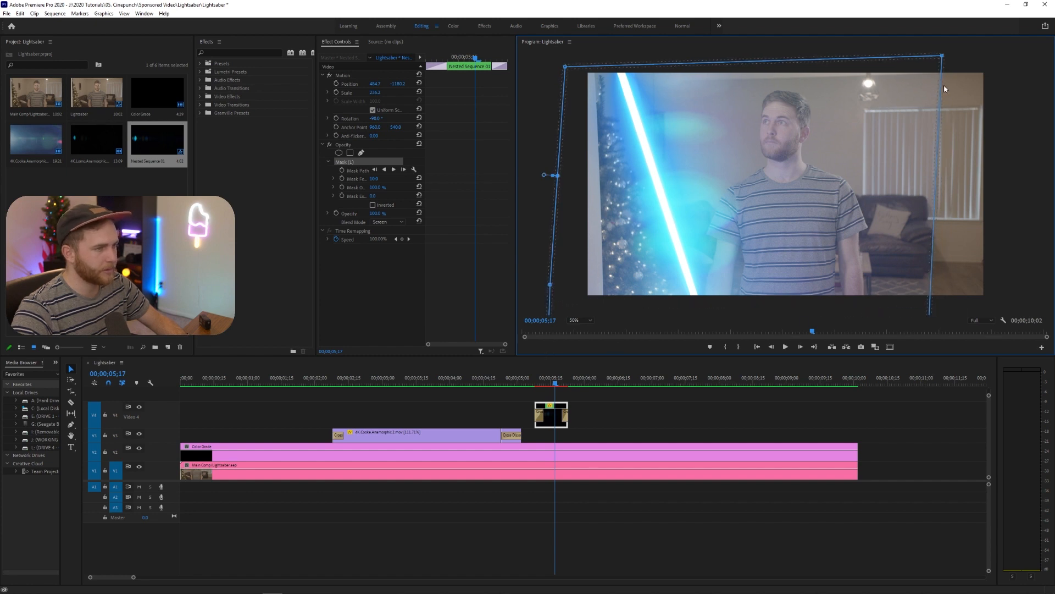
Step: Pull the mask edge near the window in towards the man and raise the mask feather to about 180 to soften the flare's edge
{"action": "left_click_drag", "start_coordinate": [942, 56], "coordinate": [975, 100]}
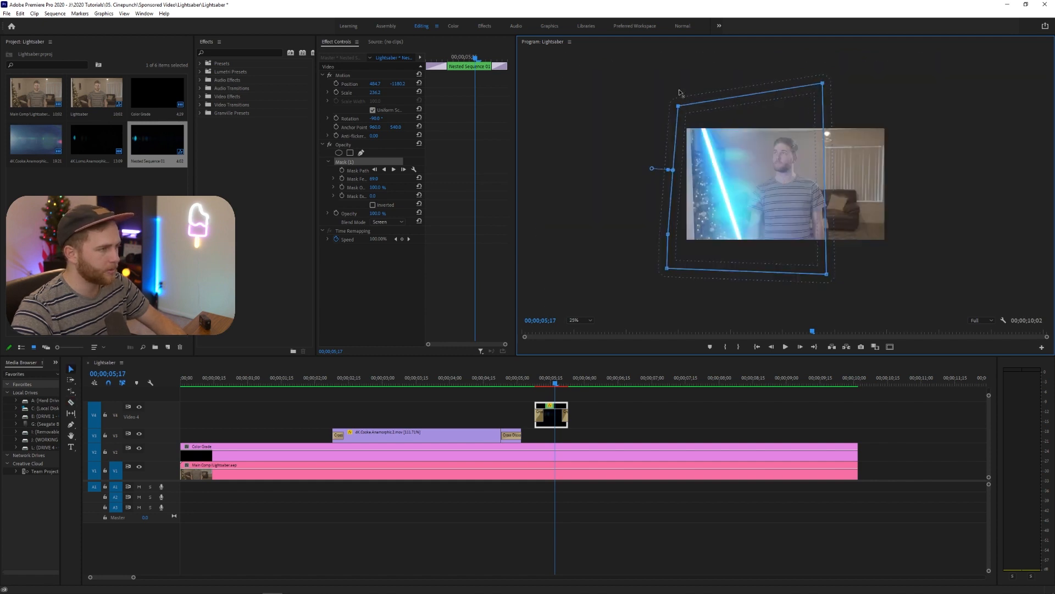
{"action": "left_click_drag", "start_coordinate": [680, 92], "coordinate": [680, 87]}
{"action": "left_click", "coordinate": [581, 321]}
{"action": "left_click", "coordinate": [578, 328]}
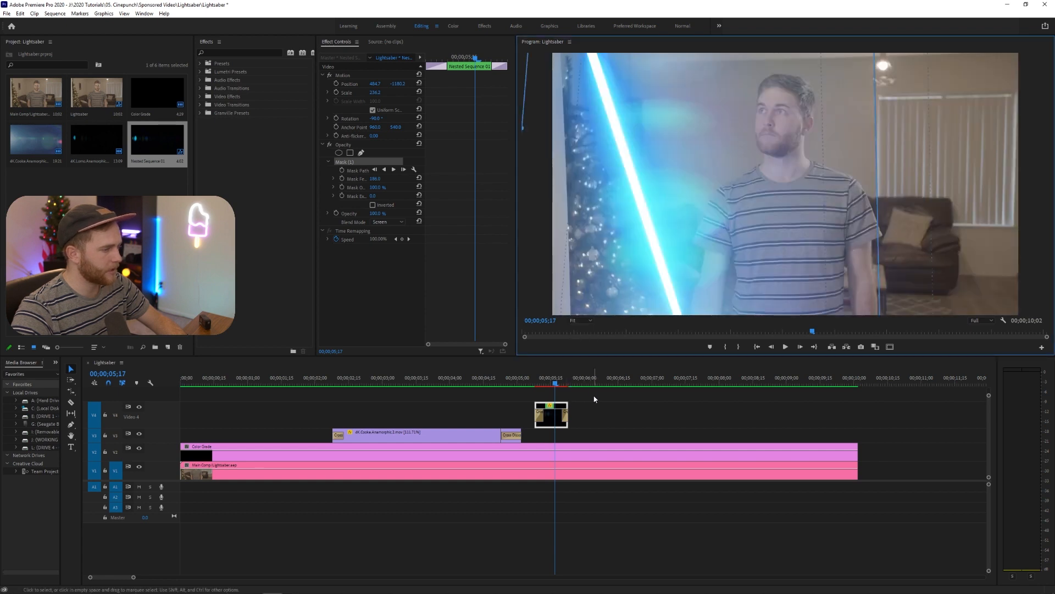
{"action": "left_click", "coordinate": [534, 384]}
{"action": "left_click_drag", "start_coordinate": [535, 384], "coordinate": [537, 383]}
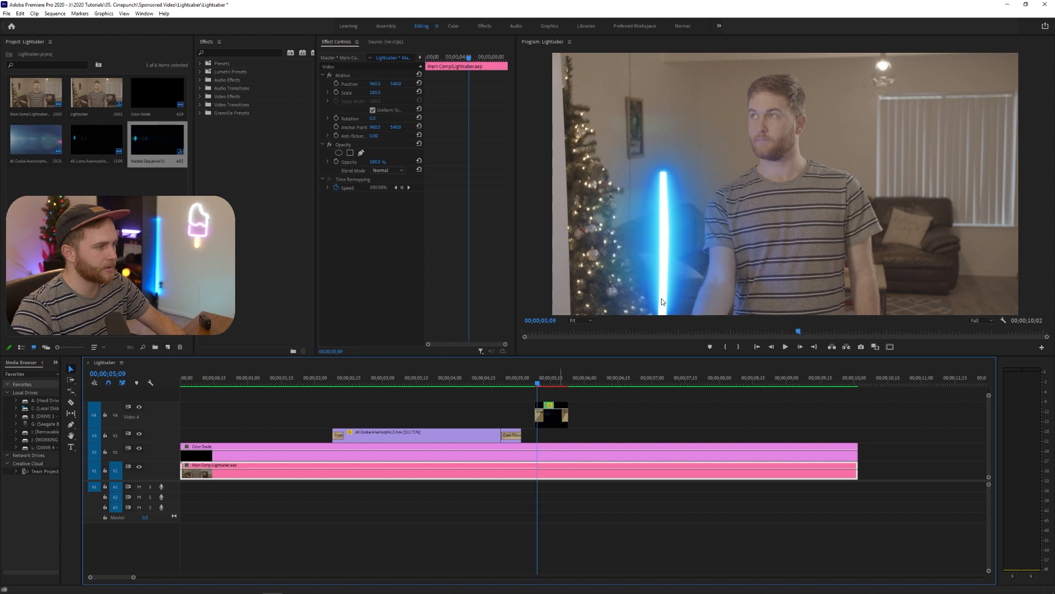